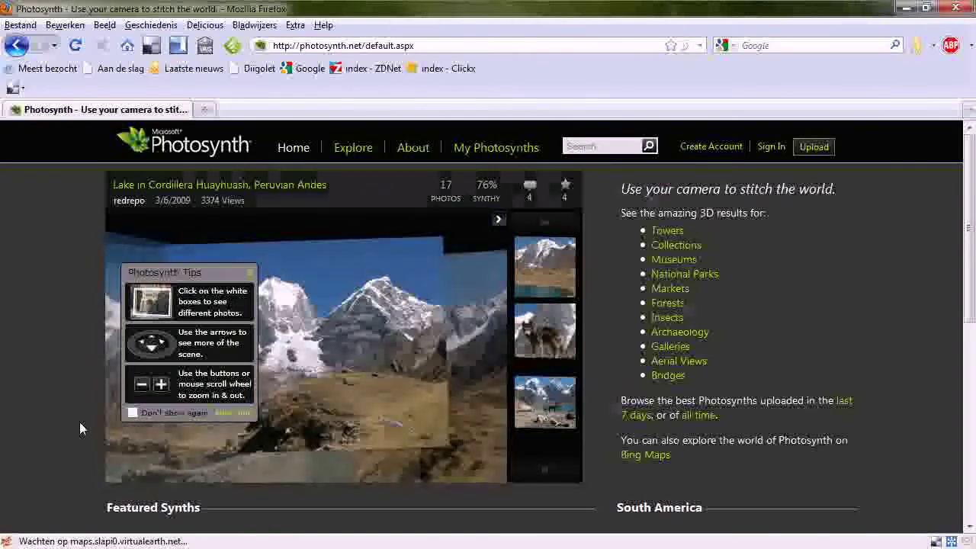
{"action": "mouse_move", "coordinate": [414, 355]}
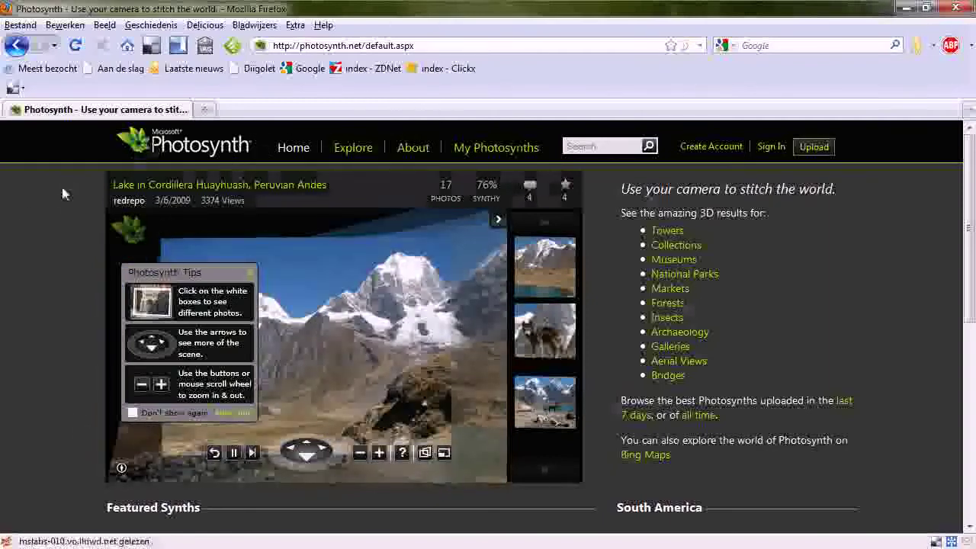
{"action": "left_click_drag", "start_coordinate": [363, 45], "coordinate": [275, 45]}
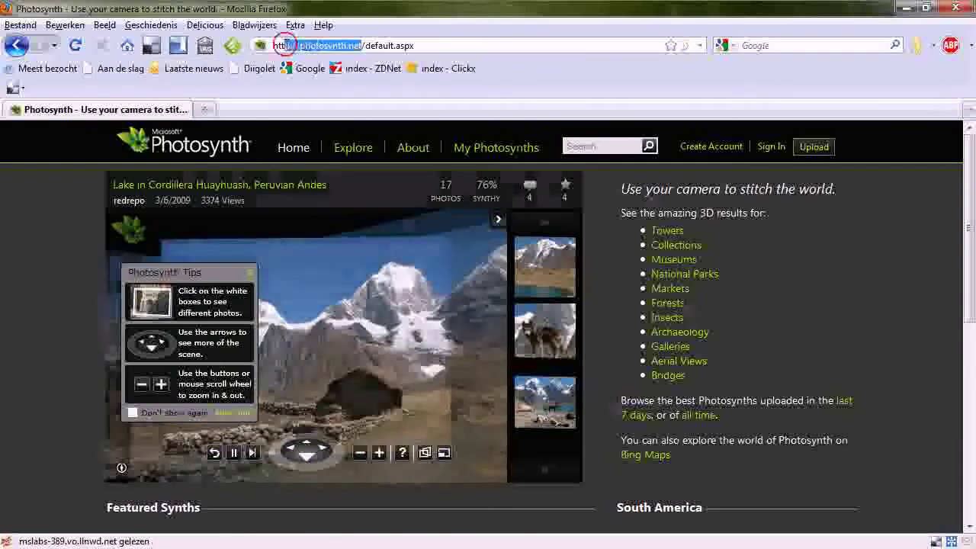
{"action": "left_click", "coordinate": [34, 267]}
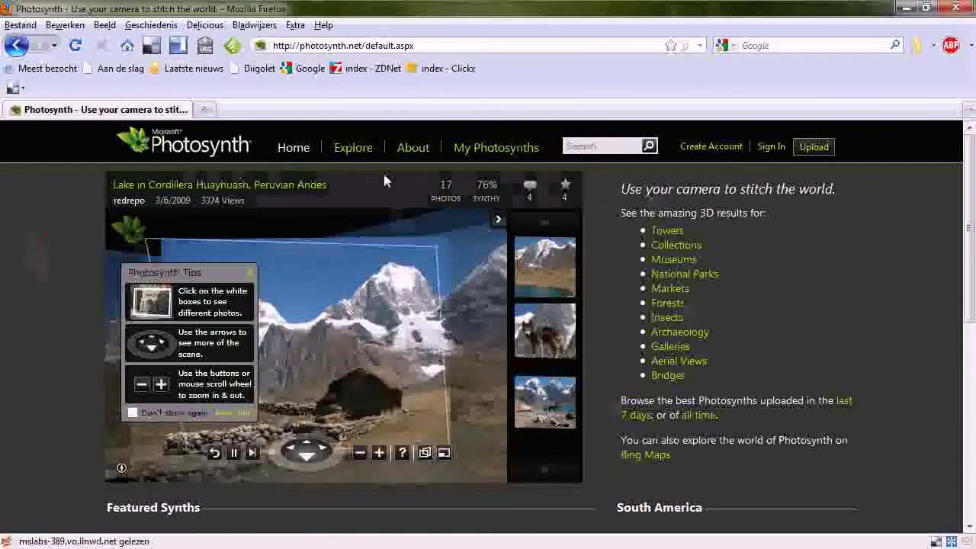
Step: Explore the published synths, show only Photosynths, and open "Antwerpen, HDR, 360, Grote, Markt, Gildehuizen"
{"action": "left_click", "coordinate": [353, 147]}
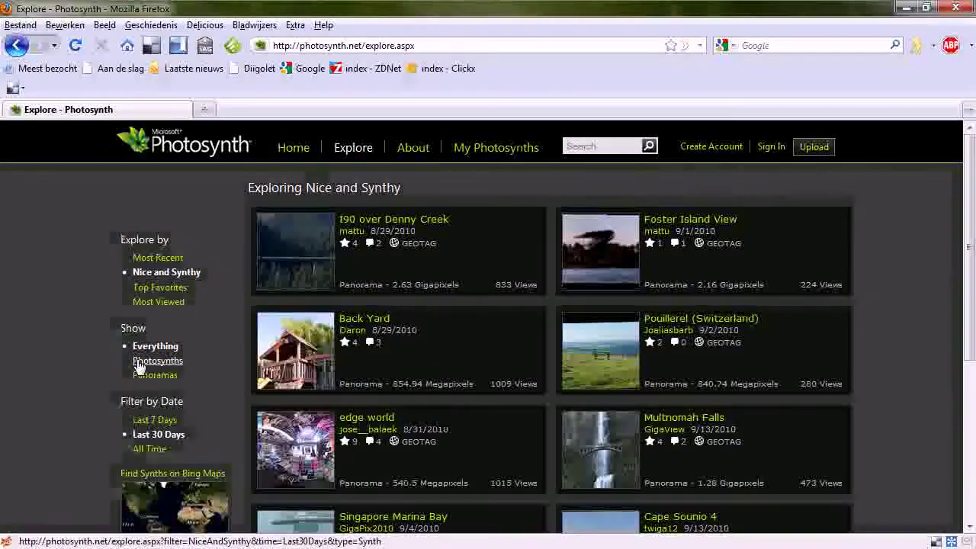
{"action": "left_click", "coordinate": [154, 361]}
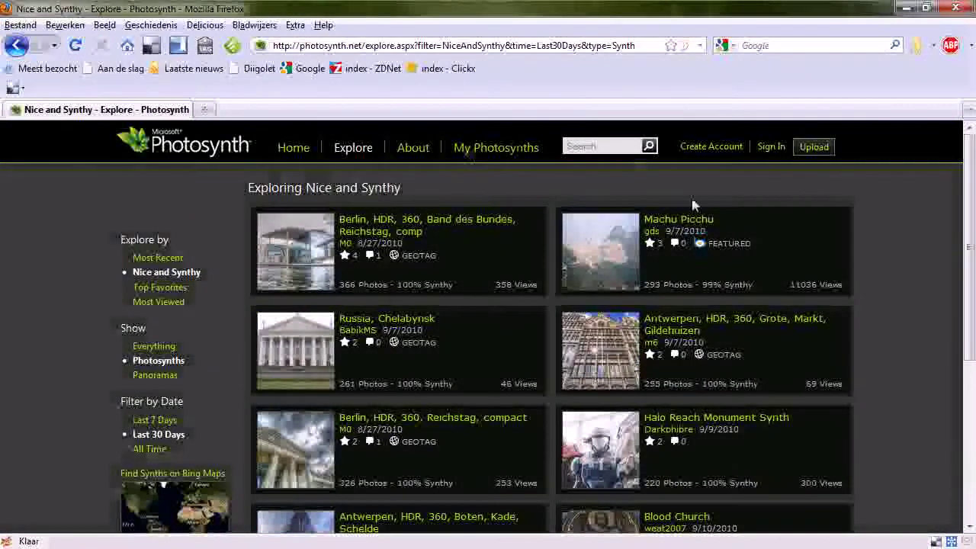
{"action": "left_click", "coordinate": [747, 339]}
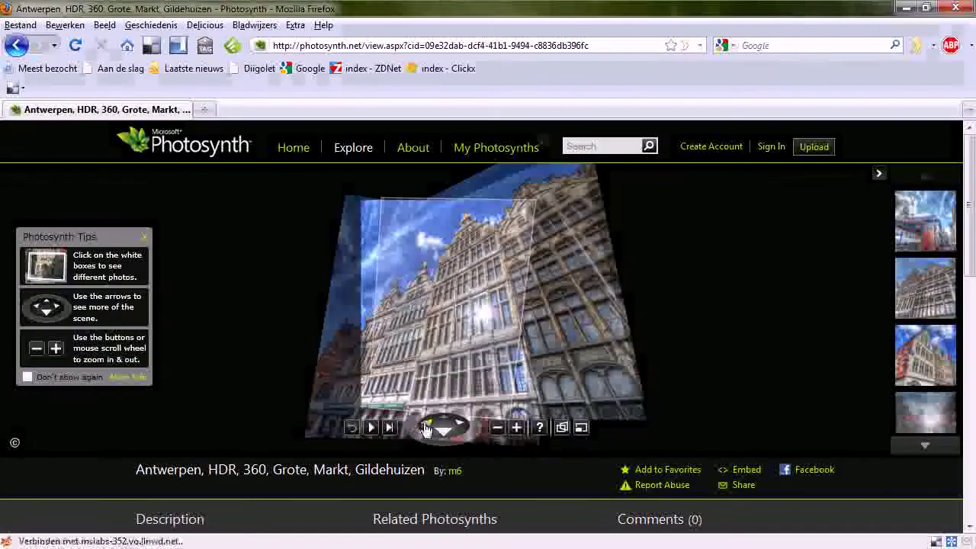
Step: Look around the Antwerpen synth by turning the view leftward along the square, and dismiss the Photosynth Tips
{"action": "left_click", "coordinate": [425, 426]}
{"action": "left_click", "coordinate": [424, 425]}
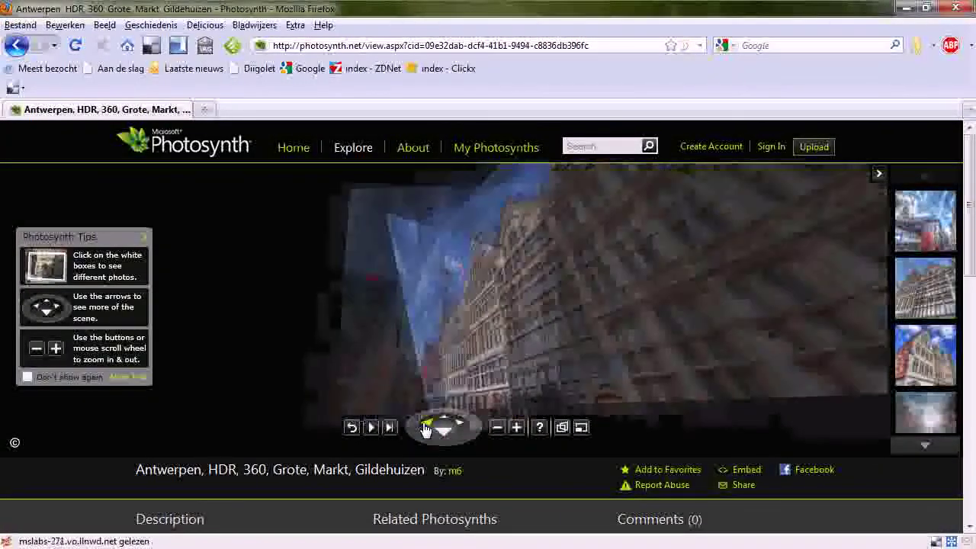
{"action": "left_click", "coordinate": [424, 426]}
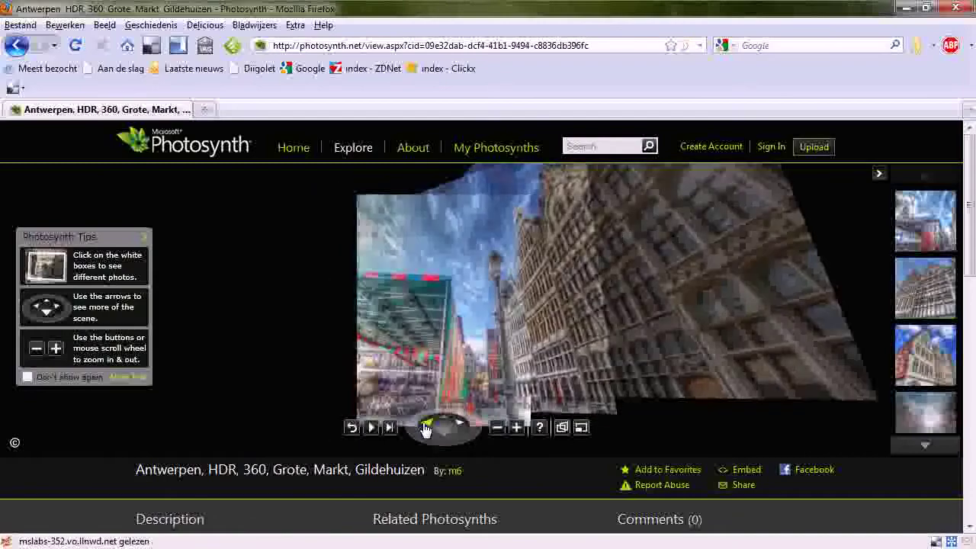
{"action": "left_click", "coordinate": [424, 425]}
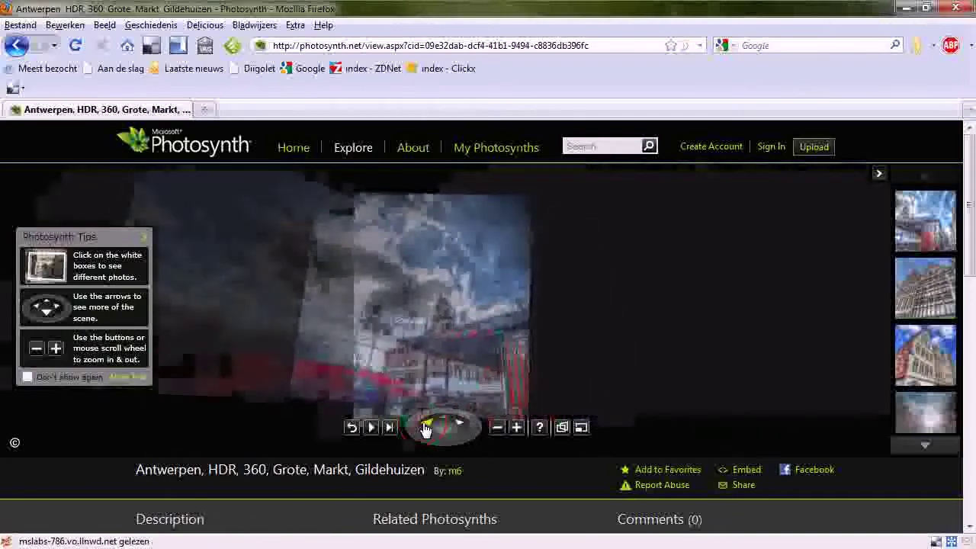
{"action": "left_click", "coordinate": [425, 425]}
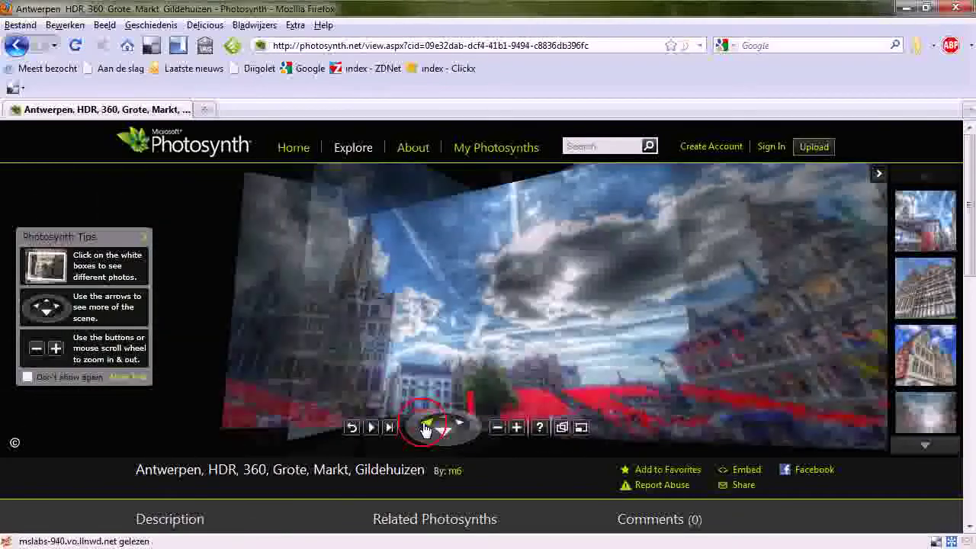
{"action": "left_click", "coordinate": [425, 427]}
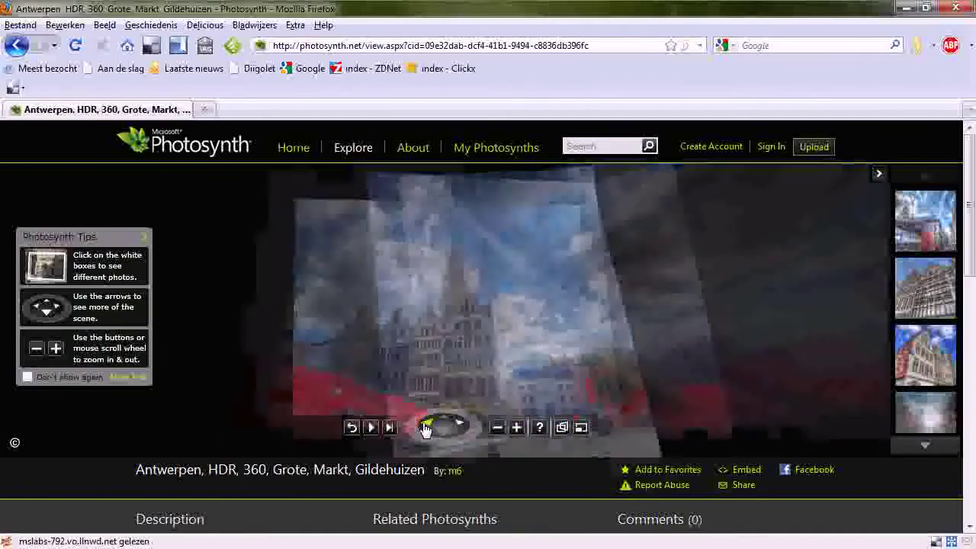
{"action": "left_click", "coordinate": [425, 426]}
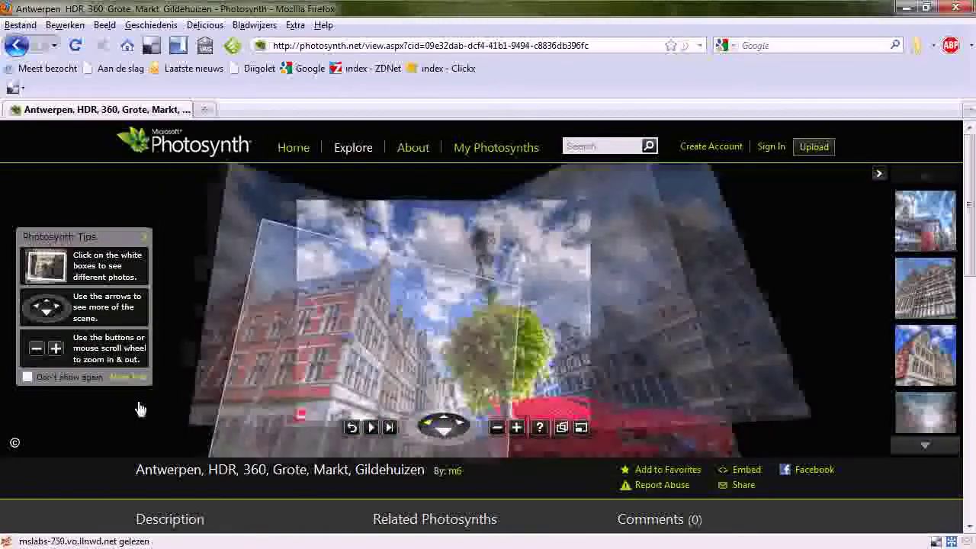
{"action": "left_click", "coordinate": [142, 241]}
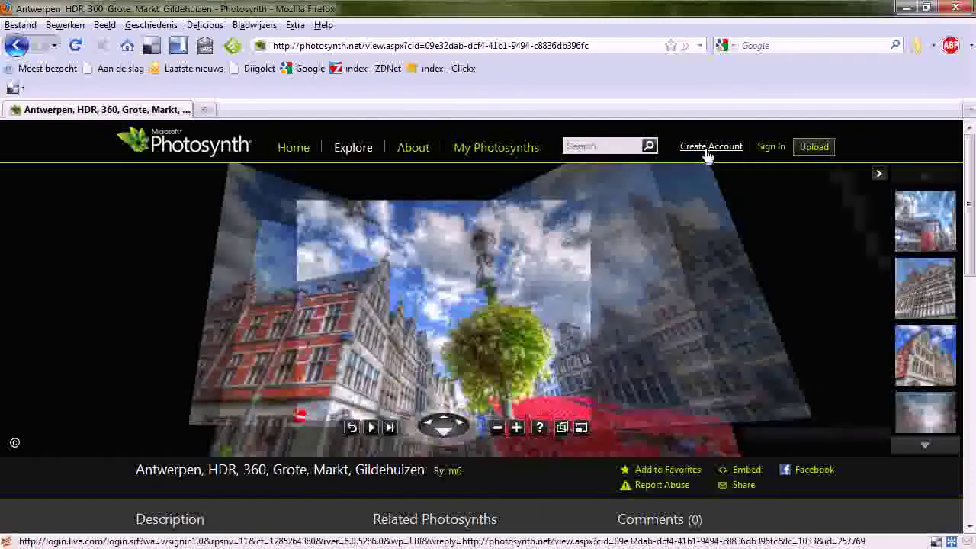
Step: Start creating a Photosynth account by signing in with the listed Windows Live ID and its password, accepting the security warning
{"action": "left_click", "coordinate": [708, 149]}
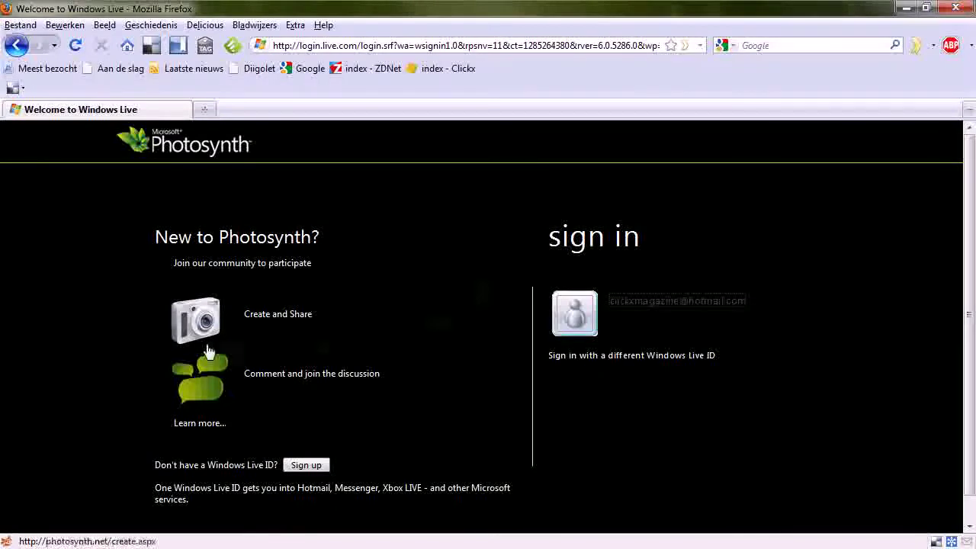
{"action": "mouse_move", "coordinate": [587, 329]}
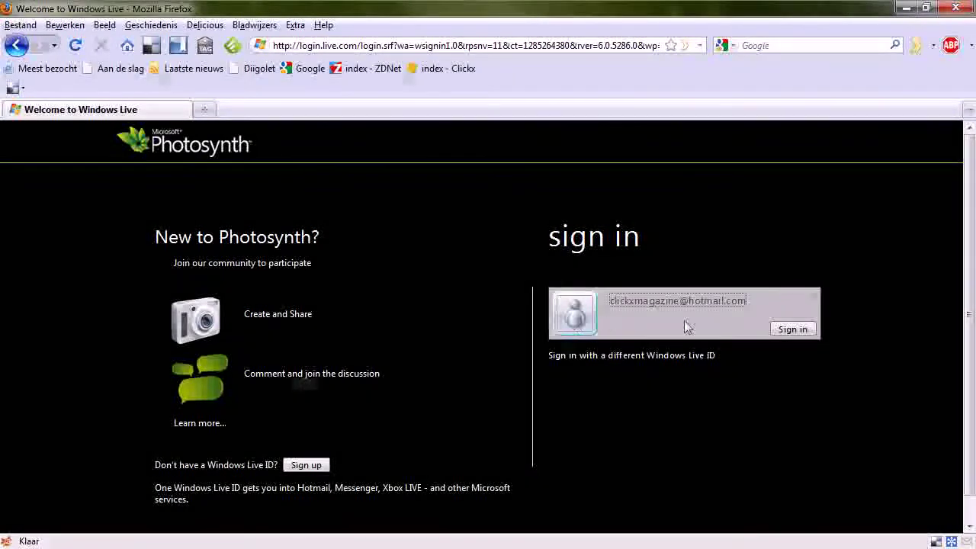
{"action": "left_click", "coordinate": [791, 329]}
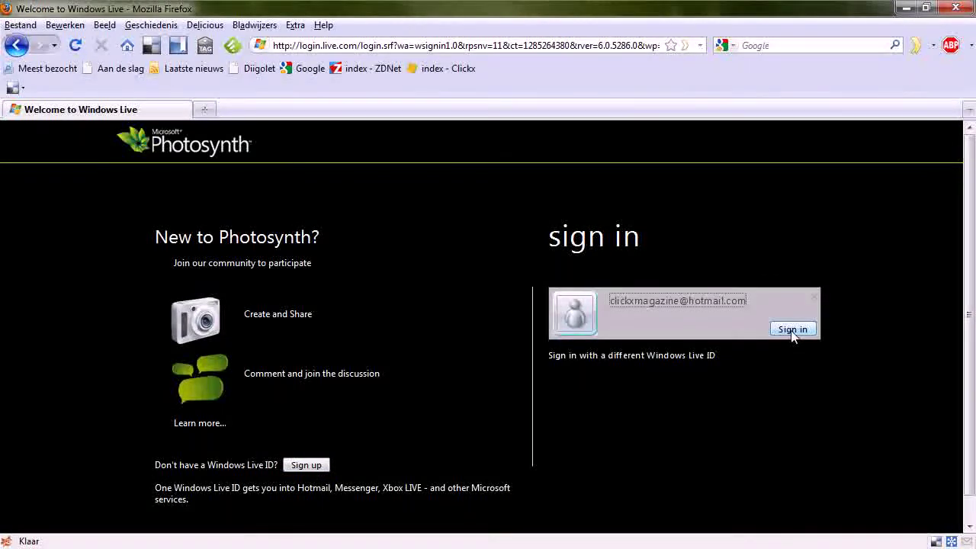
{"action": "left_click", "coordinate": [793, 329]}
{"action": "type", "text": "••••••"}
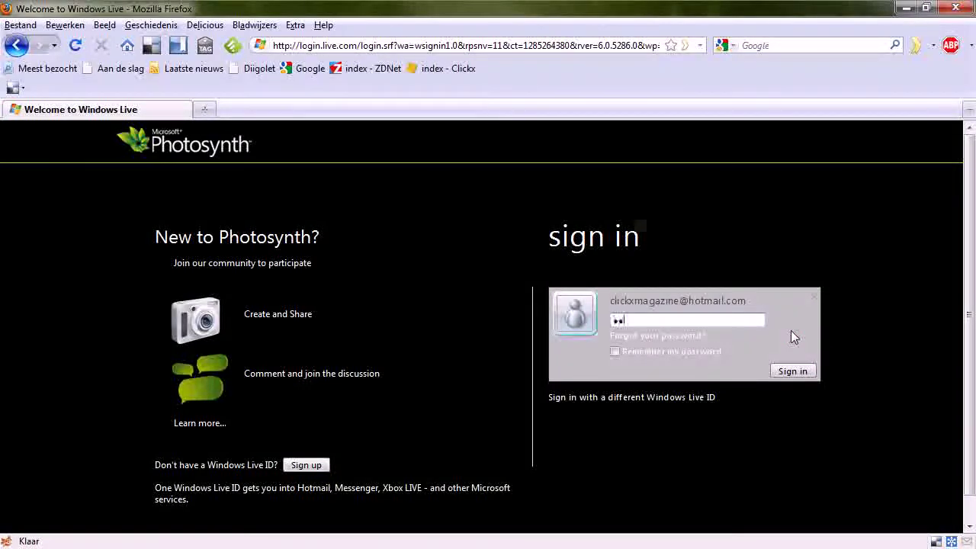
{"action": "type", "text": "••"}
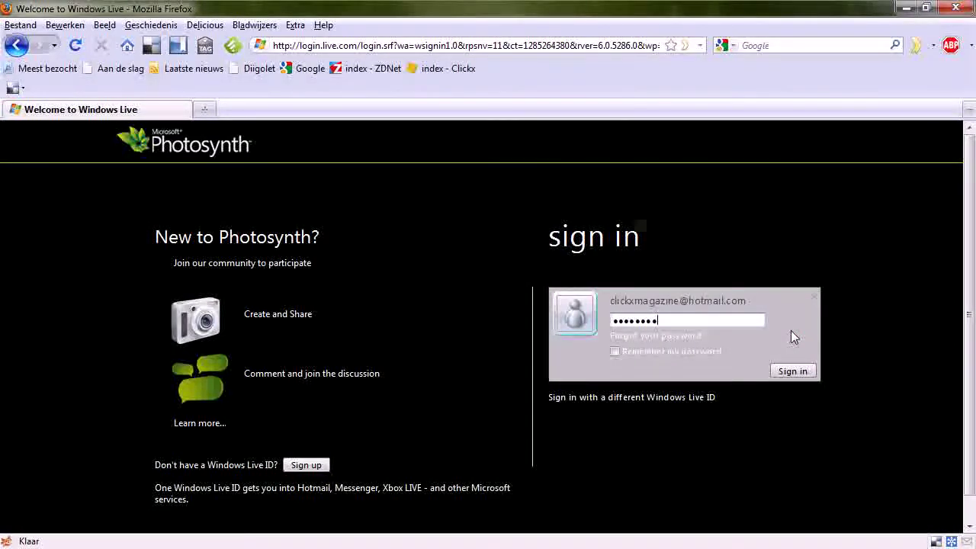
{"action": "left_click", "coordinate": [792, 371]}
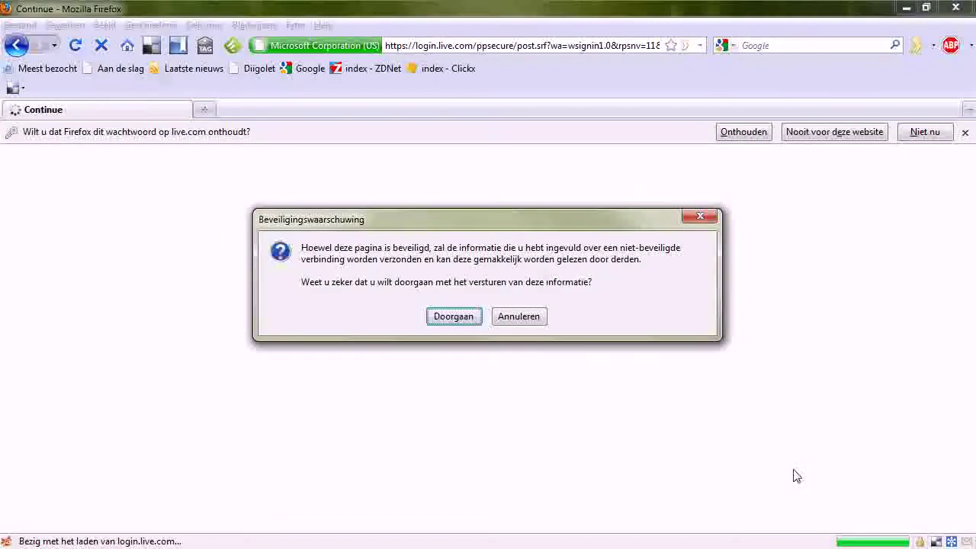
{"action": "left_click", "coordinate": [462, 319]}
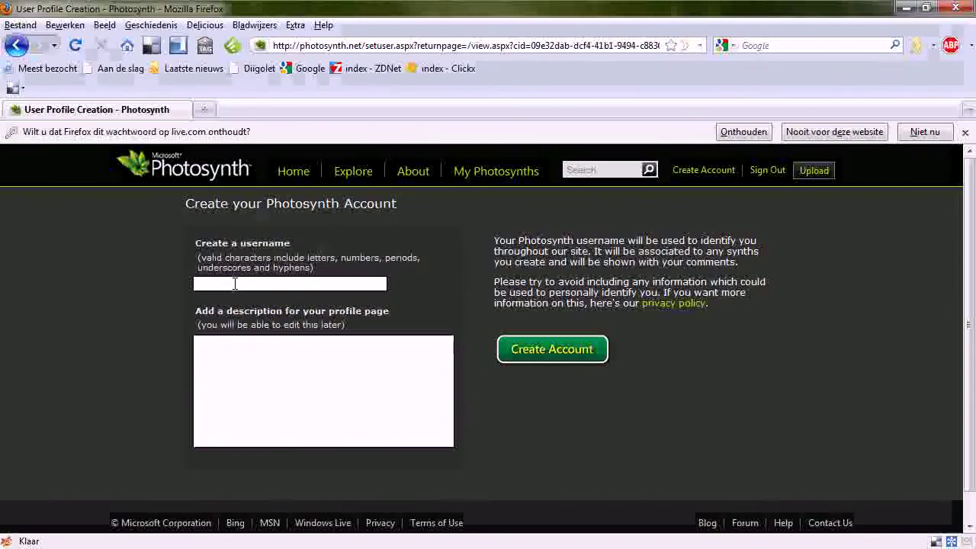
Step: Create the Photosynth account with the username ClickxMagazineSynth, leaving the profile description empty
{"action": "type", "text": "Click"}
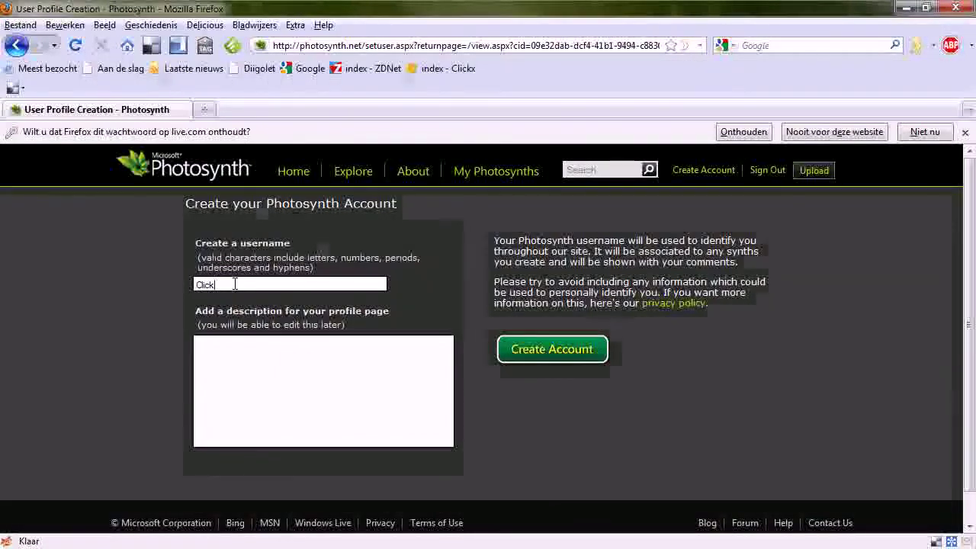
{"action": "type", "text": "xMaga"}
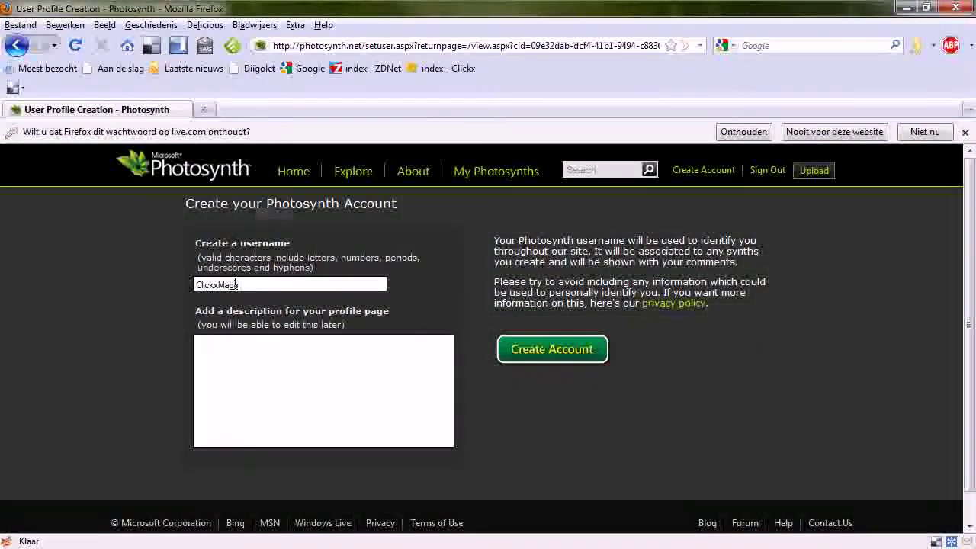
{"action": "type", "text": "zineSynth"}
{"action": "left_click", "coordinate": [200, 352]}
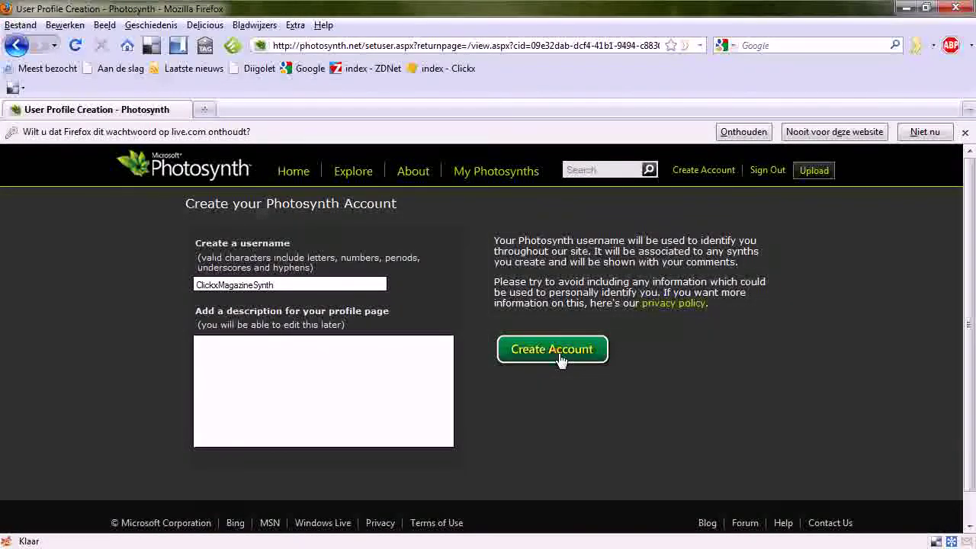
{"action": "left_click", "coordinate": [560, 359]}
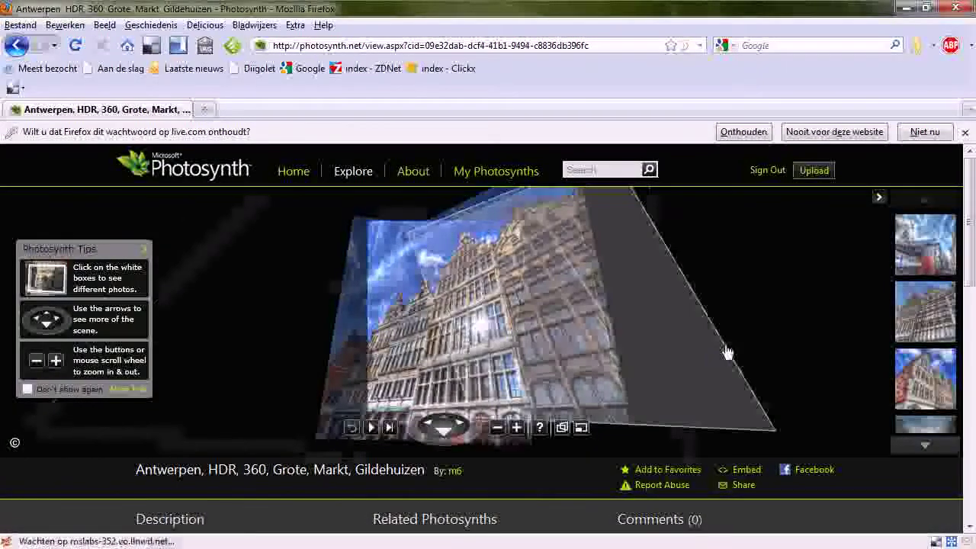
Step: Decline saving the password for now and download the Photosynth installer from the site's upload page
{"action": "left_click", "coordinate": [816, 173]}
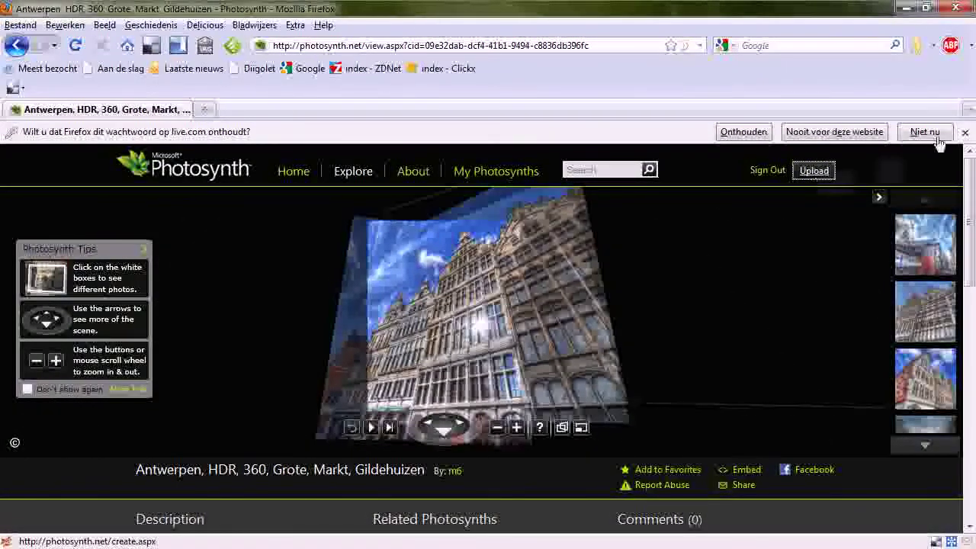
{"action": "left_click", "coordinate": [926, 132]}
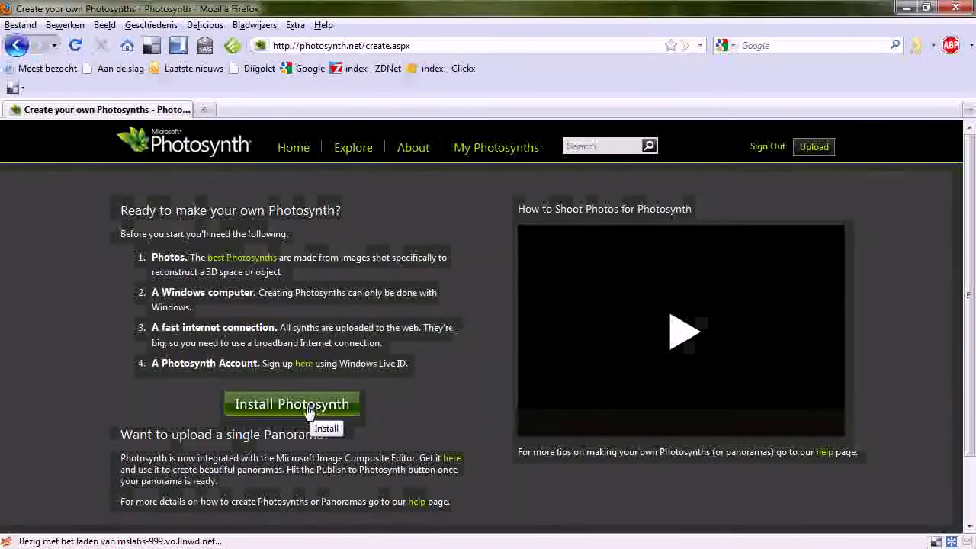
{"action": "left_click", "coordinate": [305, 411]}
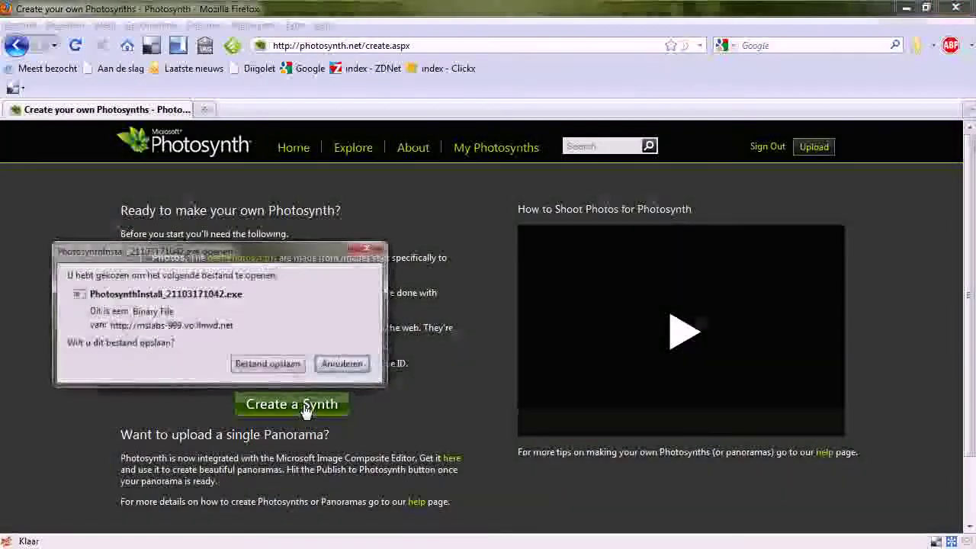
{"action": "left_click", "coordinate": [253, 364]}
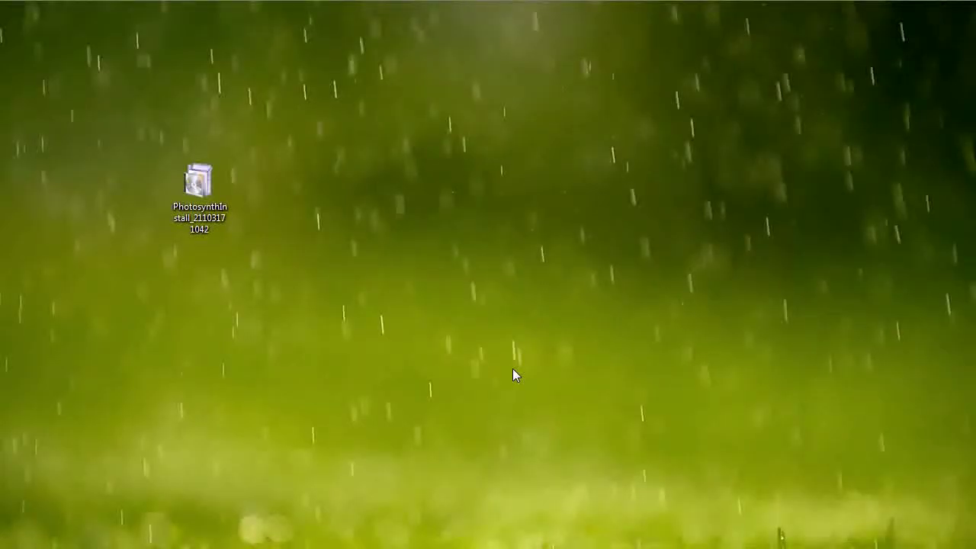
Step: Run the downloaded Photosynth installer from the desktop, accept the license agreement, and complete the setup
{"action": "double_click", "coordinate": [200, 189]}
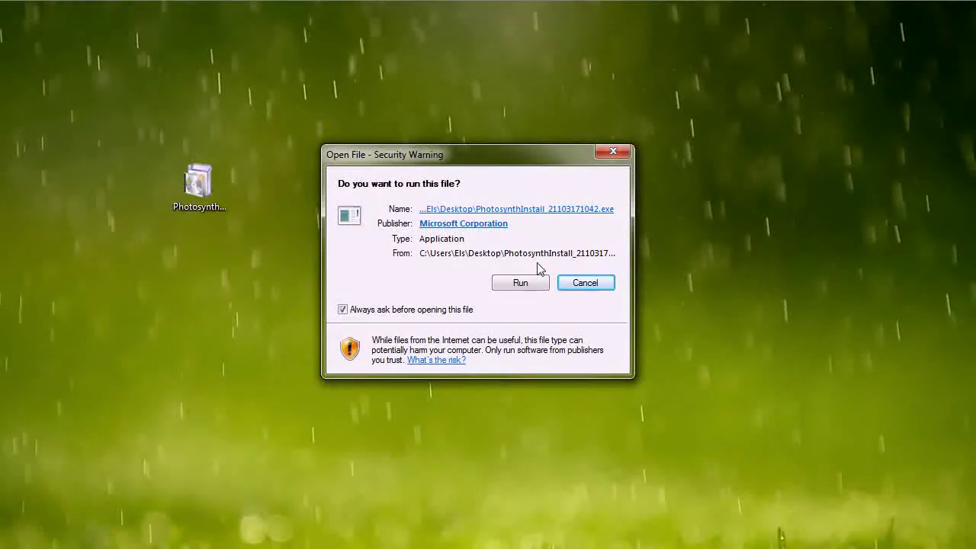
{"action": "left_click", "coordinate": [529, 286]}
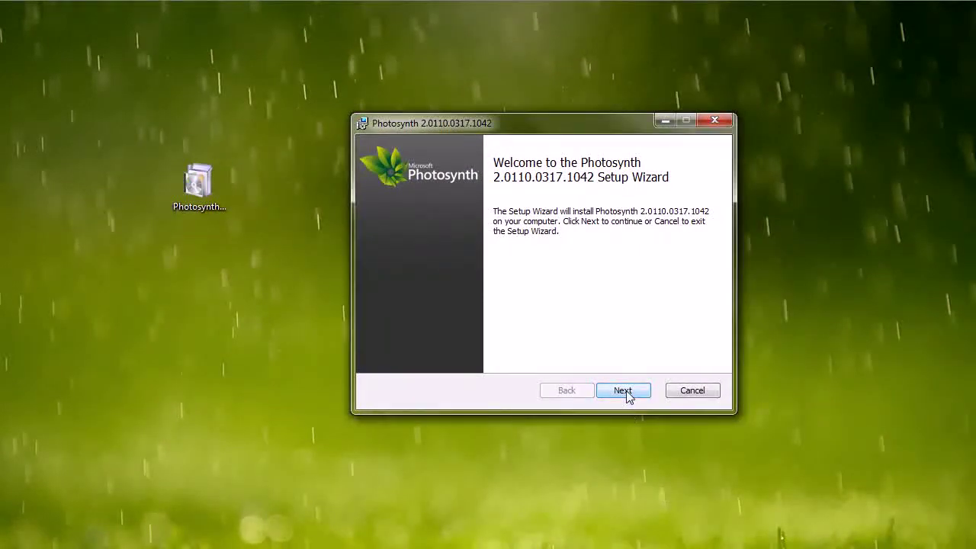
{"action": "left_click", "coordinate": [630, 392]}
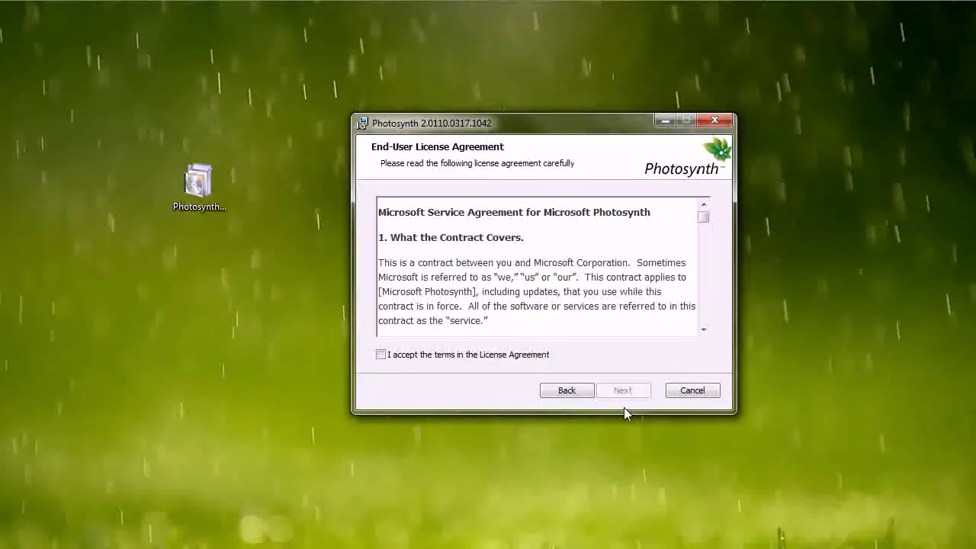
{"action": "left_click", "coordinate": [380, 356]}
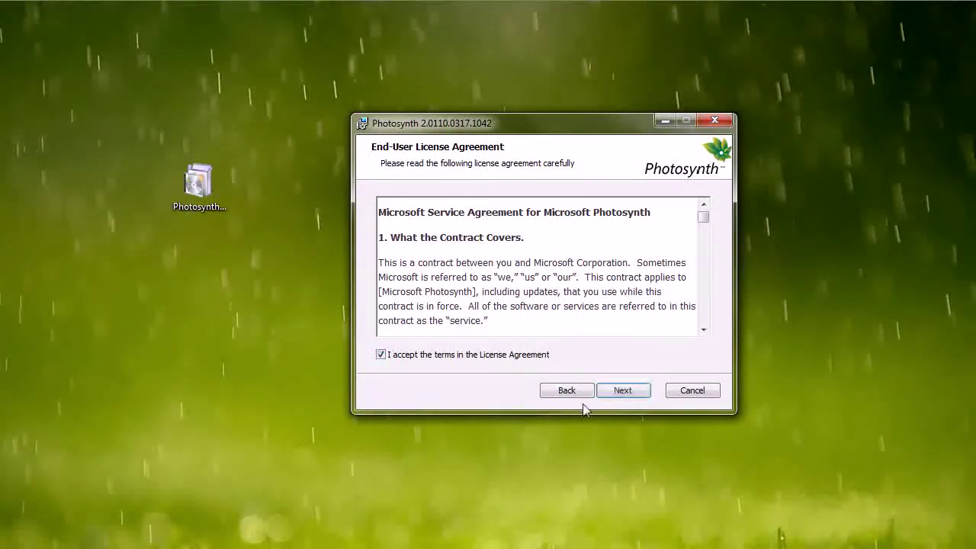
{"action": "left_click", "coordinate": [627, 393]}
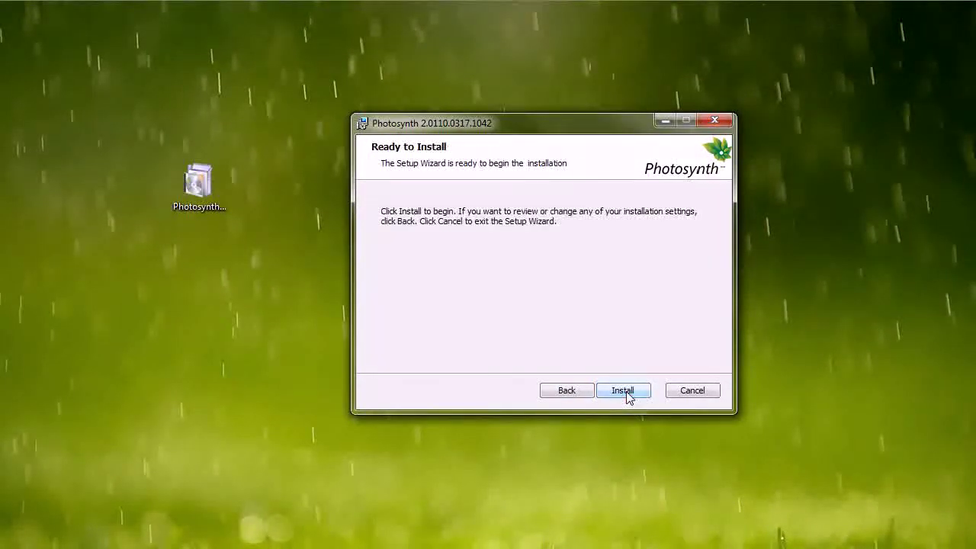
{"action": "left_click", "coordinate": [623, 392]}
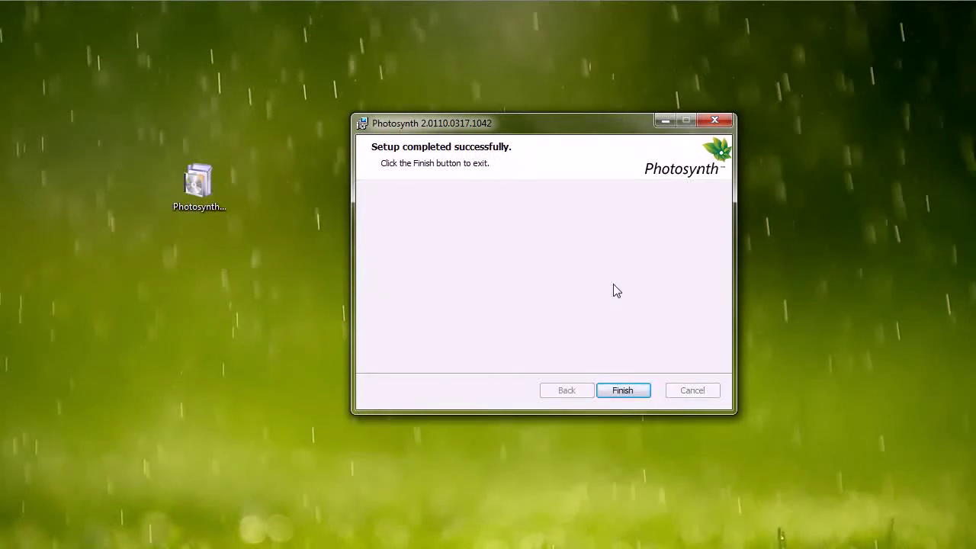
{"action": "left_click", "coordinate": [630, 394]}
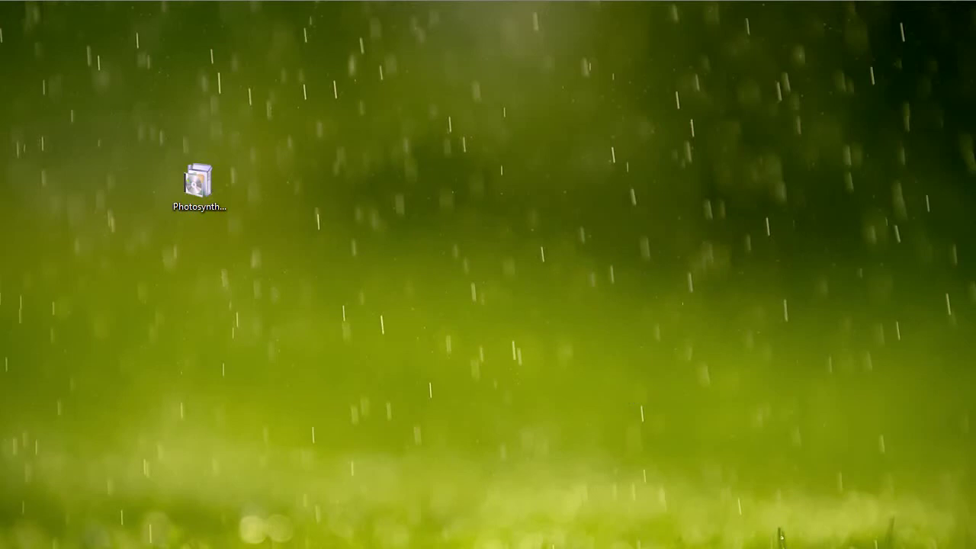
Step: Place the Photosynth shortcut beside the installer on the desktop and launch Photosynth
{"action": "left_click_drag", "start_coordinate": [686, 476], "coordinate": [294, 191]}
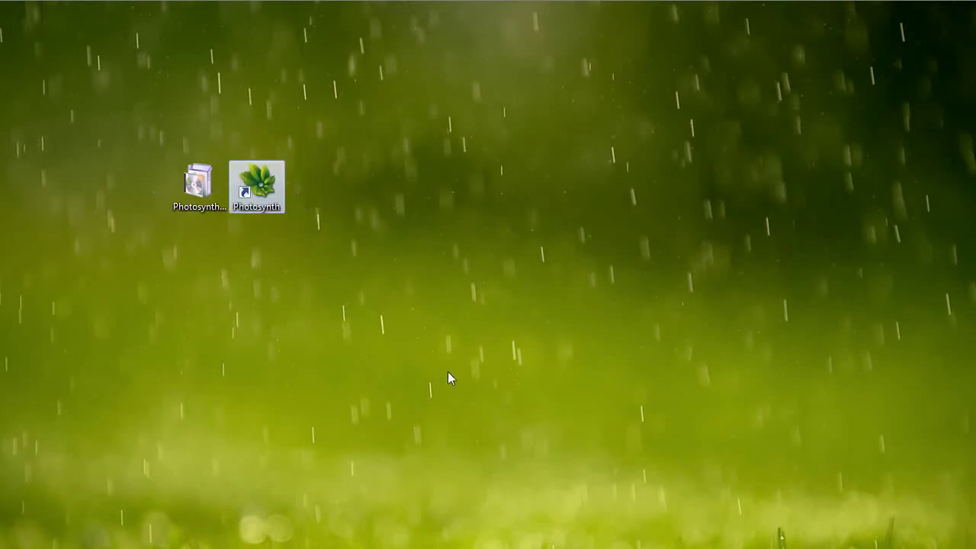
{"action": "left_click", "coordinate": [420, 317]}
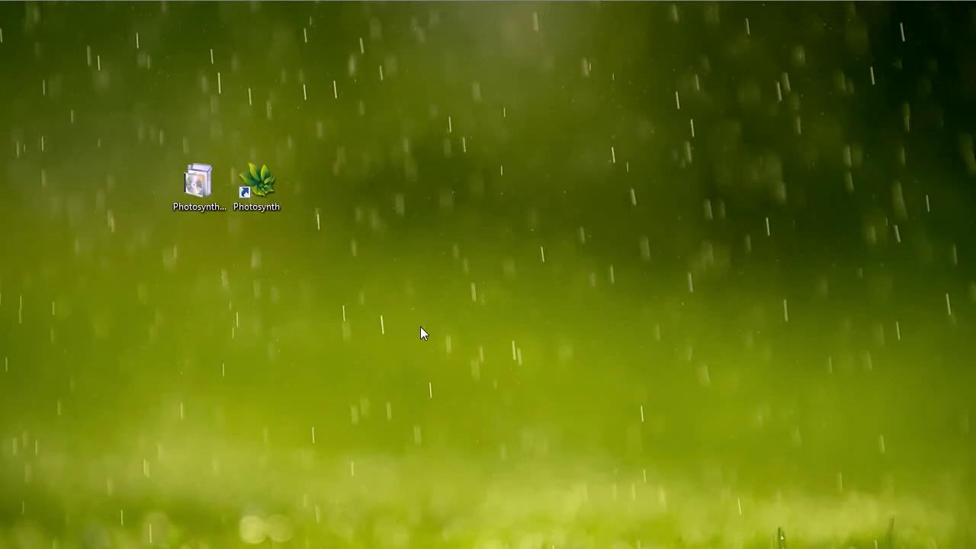
{"action": "left_click", "coordinate": [260, 191]}
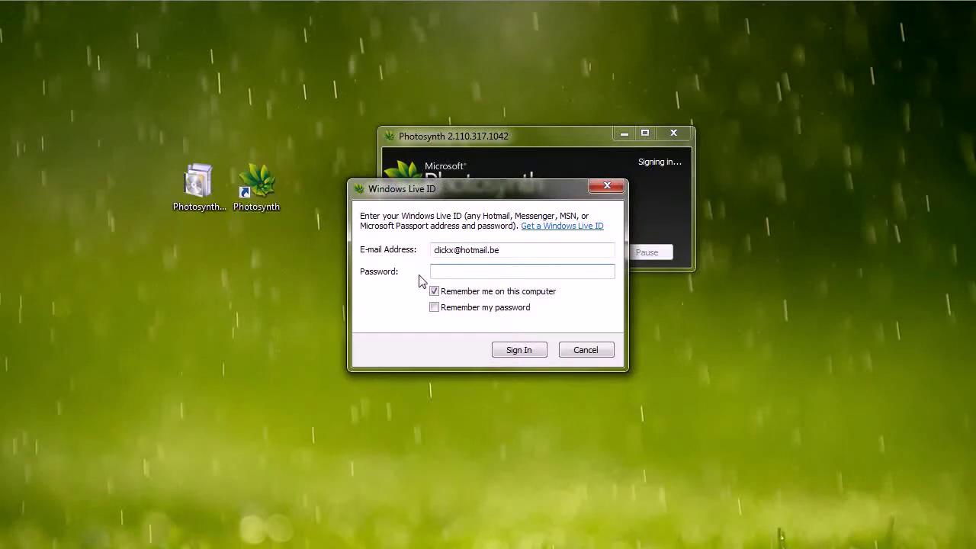
Step: Sign in to Photosynth with the corrected Windows Live ID e-mail address and the account password
{"action": "left_click", "coordinate": [454, 250]}
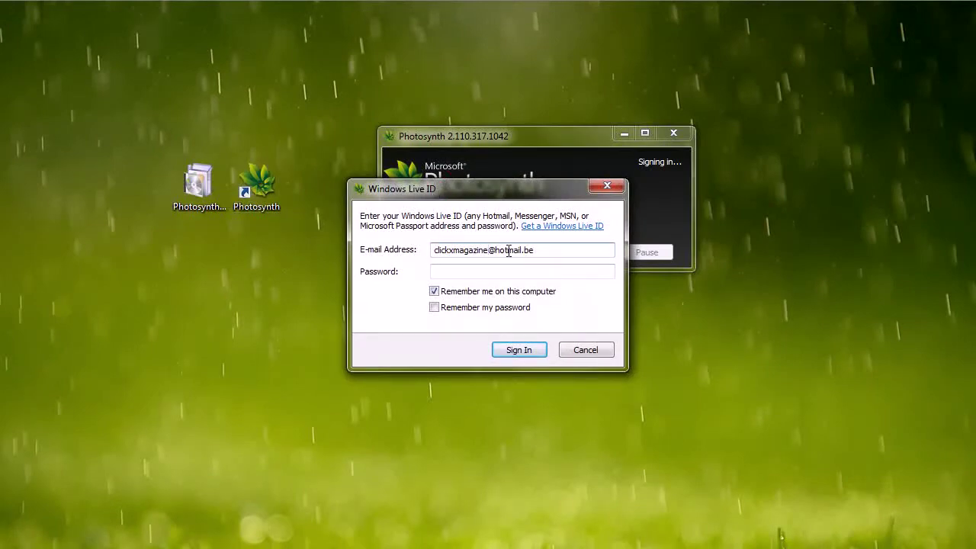
{"action": "key", "text": "BackSpace"}
{"action": "key", "text": "BackSpace"}
{"action": "type", "text": "com"}
{"action": "left_click", "coordinate": [448, 271]}
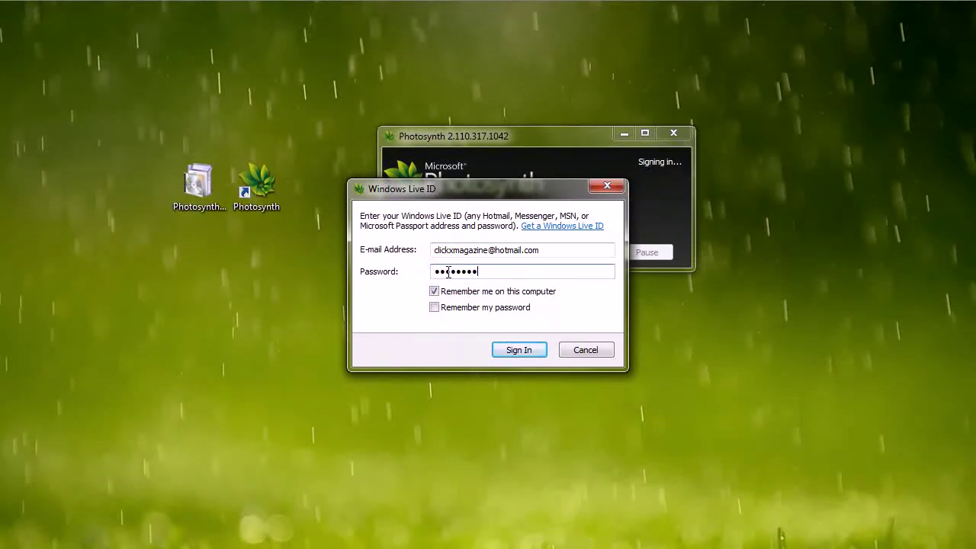
{"action": "left_click", "coordinate": [509, 354]}
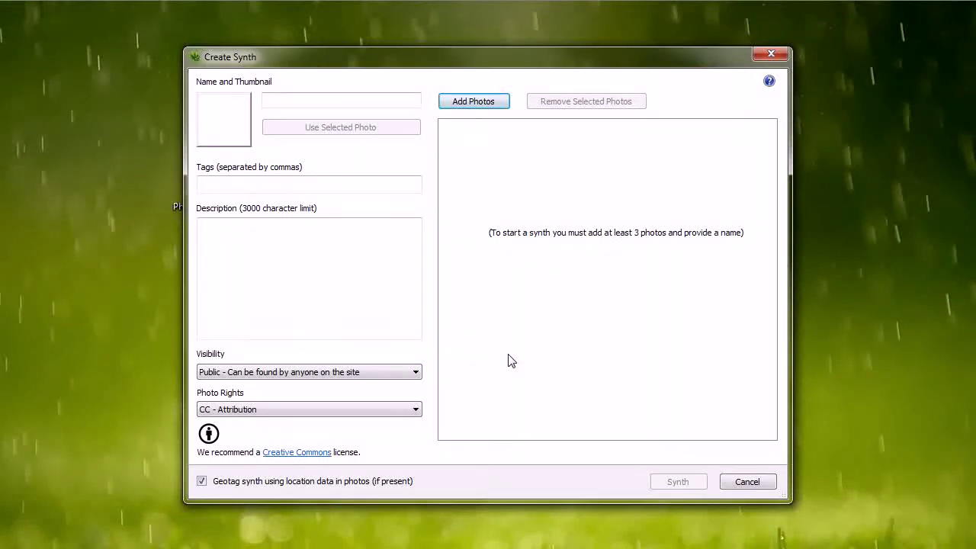
Step: Enlarge the Create Synth window and add all photos from IMG_0953 through IMG_1012 in the Photosynth folder
{"action": "left_click_drag", "start_coordinate": [183, 47], "coordinate": [21, 12]}
{"action": "left_click_drag", "start_coordinate": [783, 499], "coordinate": [962, 537]}
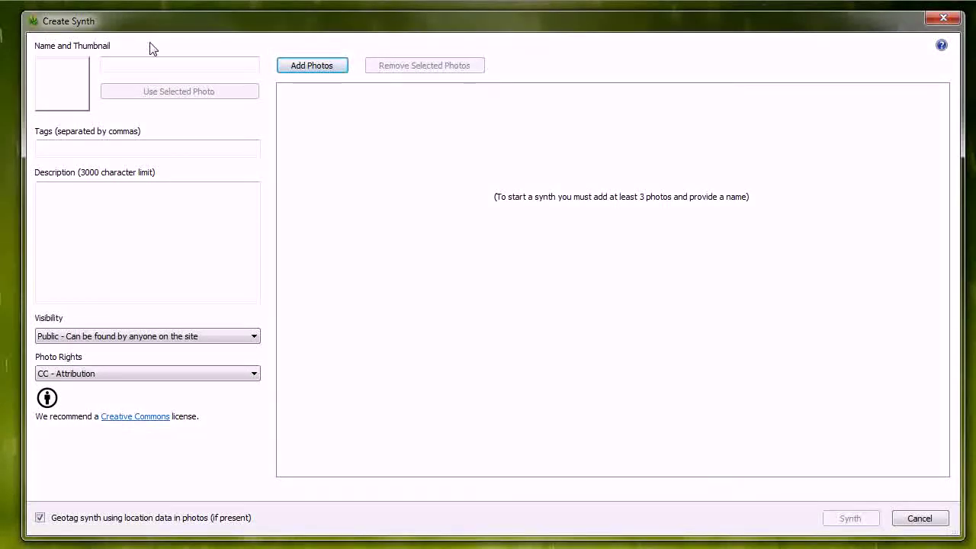
{"action": "left_click", "coordinate": [316, 68]}
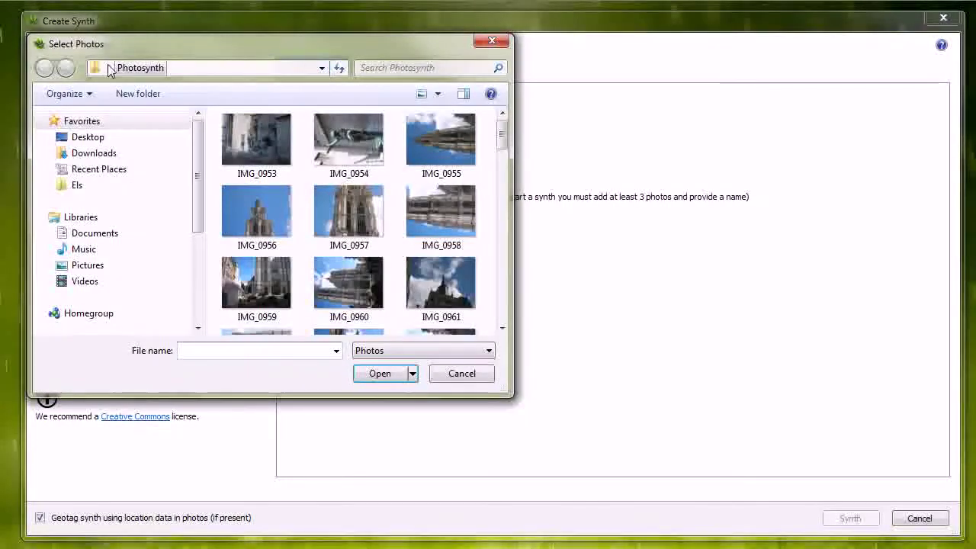
{"action": "left_click", "coordinate": [249, 149]}
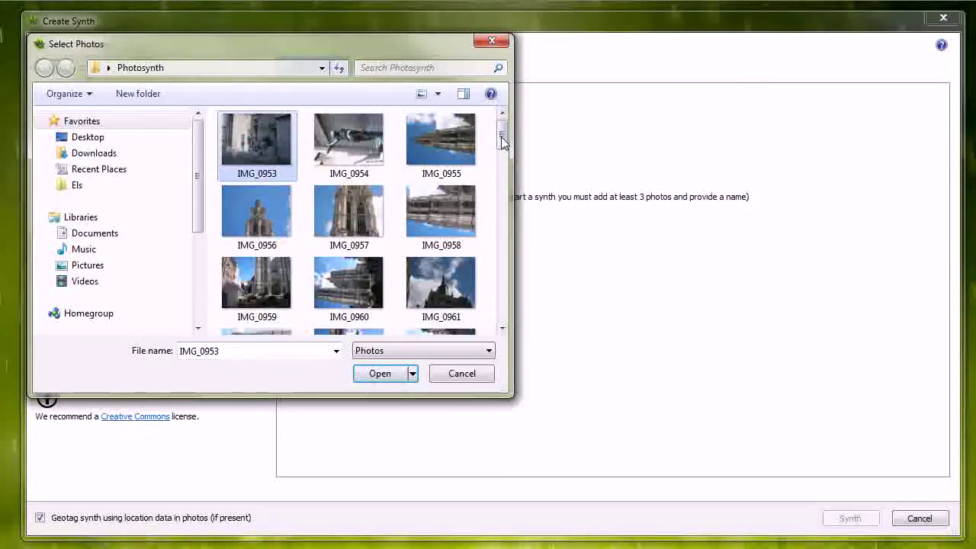
{"action": "scroll", "coordinate": [446, 305], "scroll_direction": "down", "scroll_amount": 6}
{"action": "left_click", "coordinate": [446, 305], "text": "shift"}
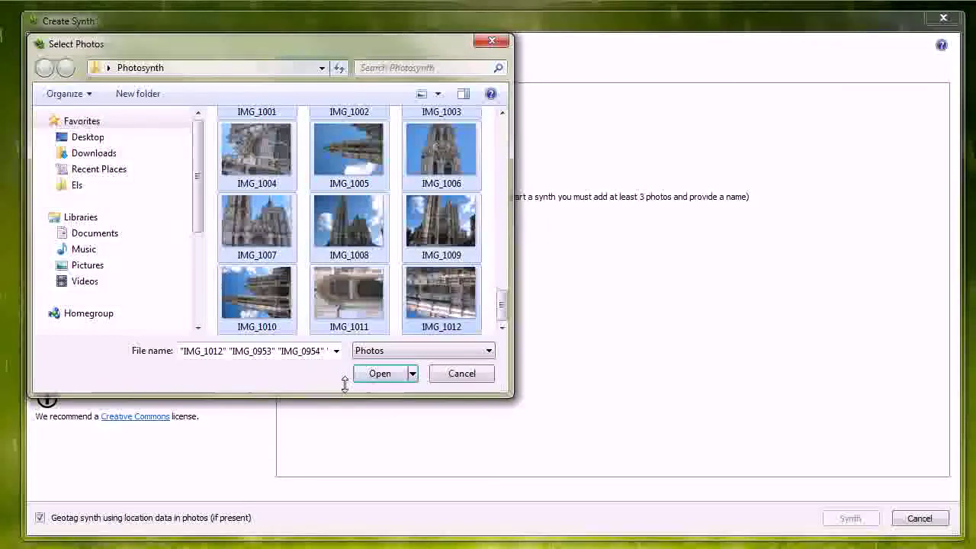
{"action": "left_click", "coordinate": [385, 376]}
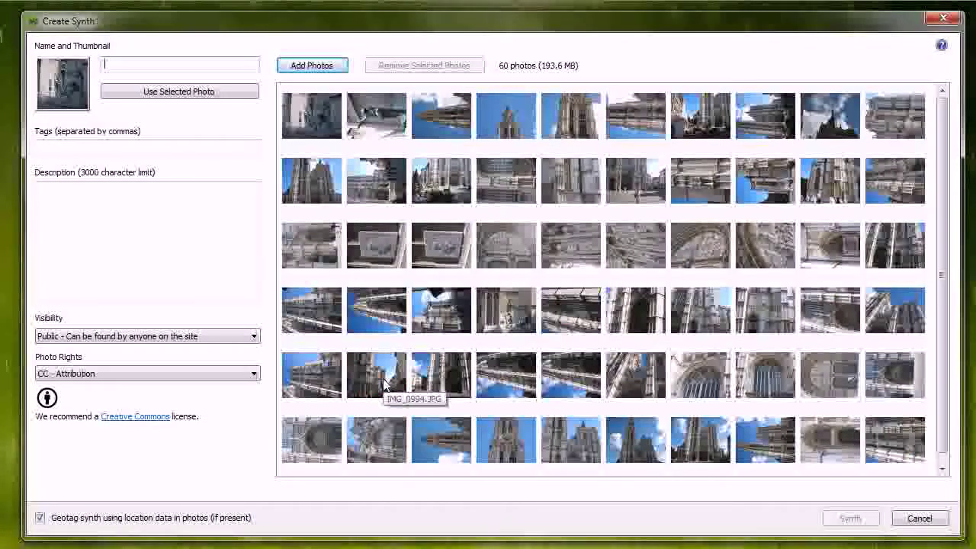
Step: Name the synth "Kathedraal Antwerpen" and use the upright frontal photo of the cathedral tower against blue sky as its thumbnail
{"action": "left_click", "coordinate": [116, 63]}
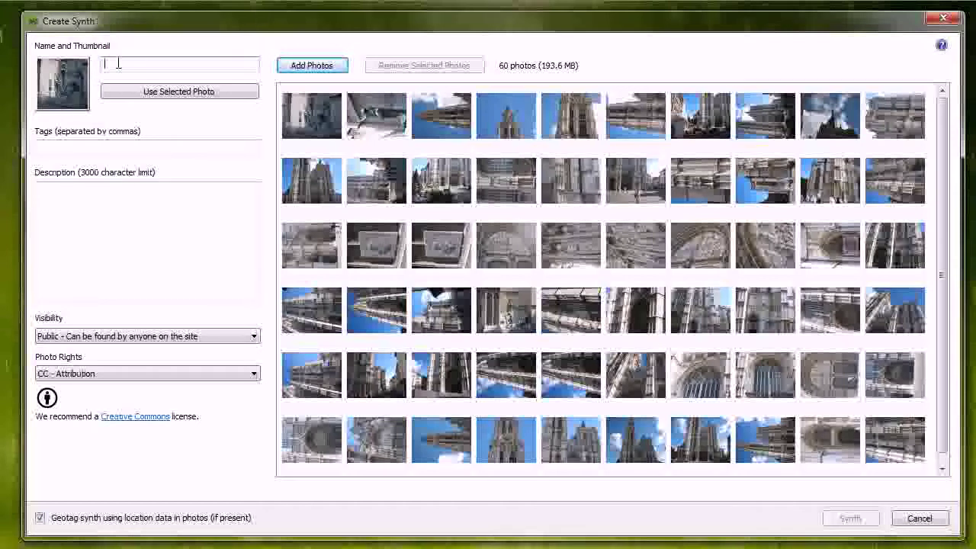
{"action": "type", "text": "Kathedraal Antwerpen"}
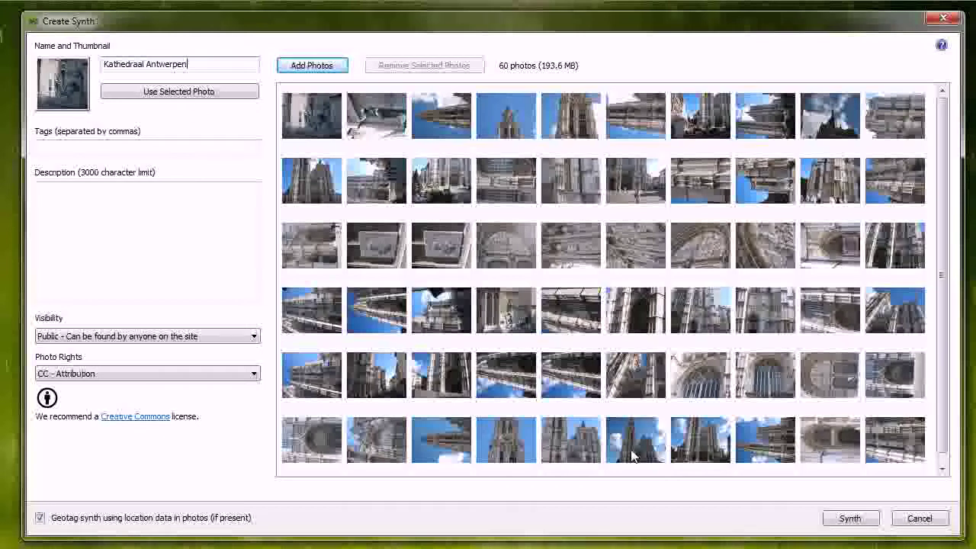
{"action": "left_click", "coordinate": [509, 444]}
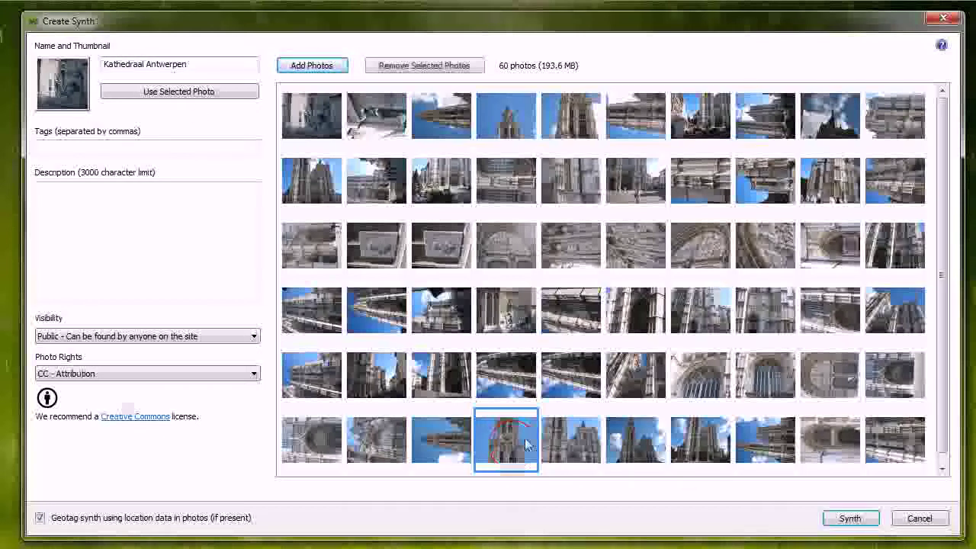
{"action": "left_click", "coordinate": [155, 92]}
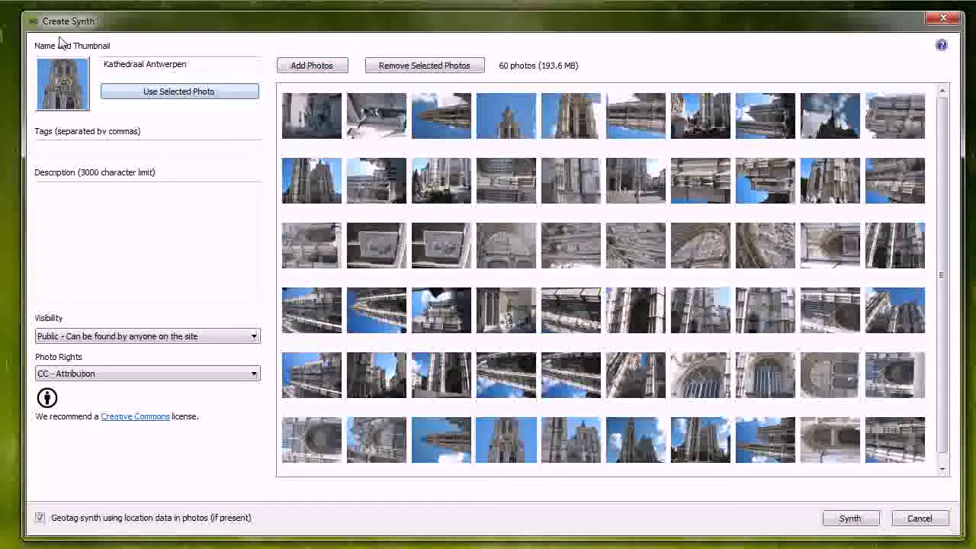
Step: Tag the synth with "church, Antwerp, Belgium" and leave its description empty
{"action": "left_click", "coordinate": [135, 148]}
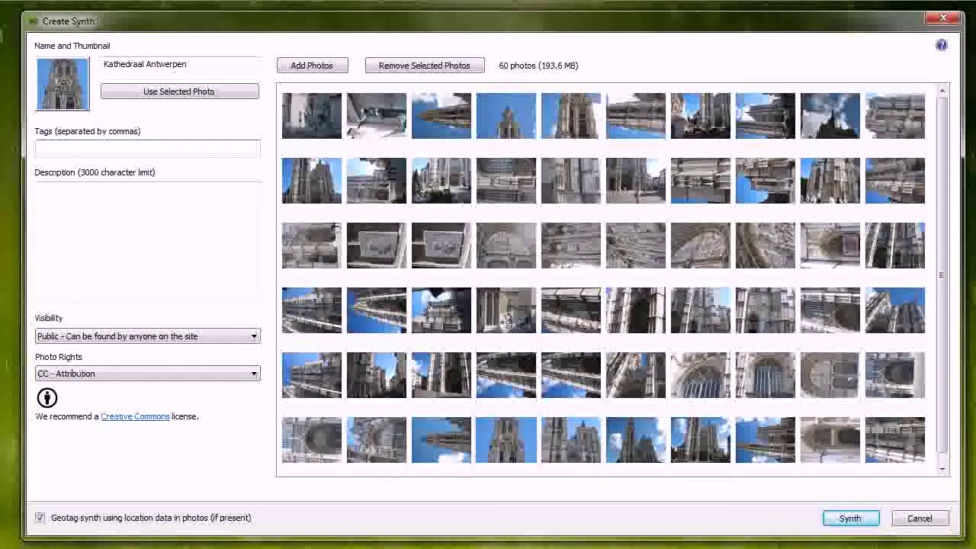
{"action": "type", "text": "church, Antwerp, Belgium"}
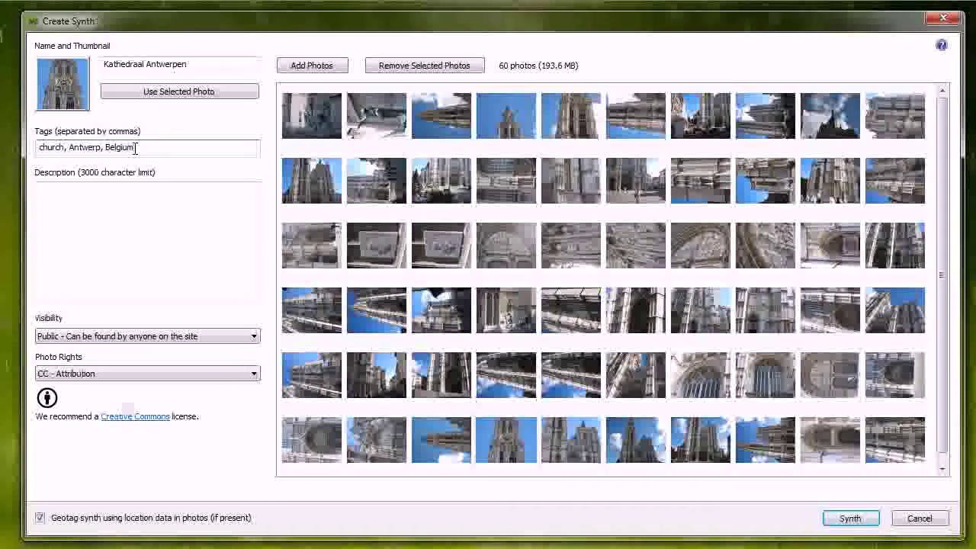
{"action": "left_click", "coordinate": [81, 203]}
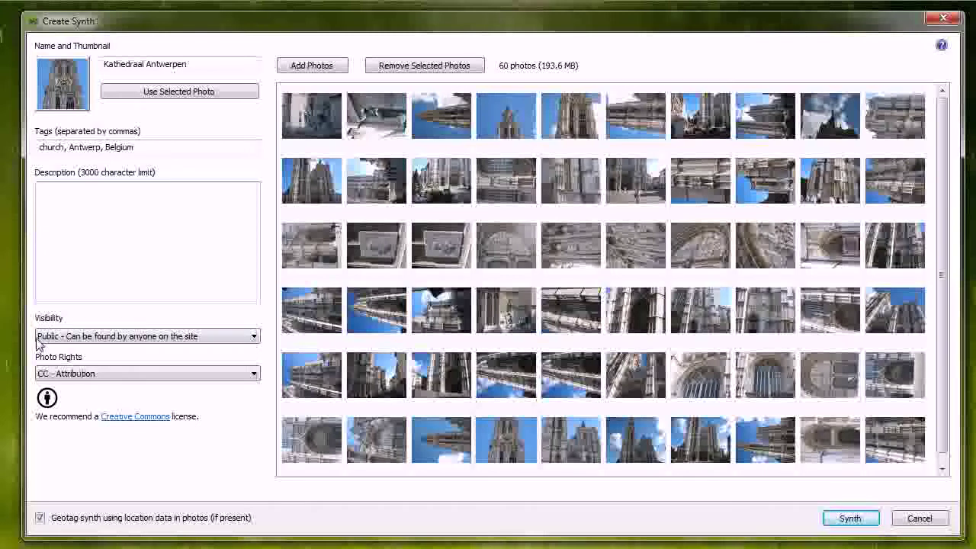
Step: Choose Public visibility and the CC - Attribution photo rights for the synth
{"action": "left_click", "coordinate": [255, 340]}
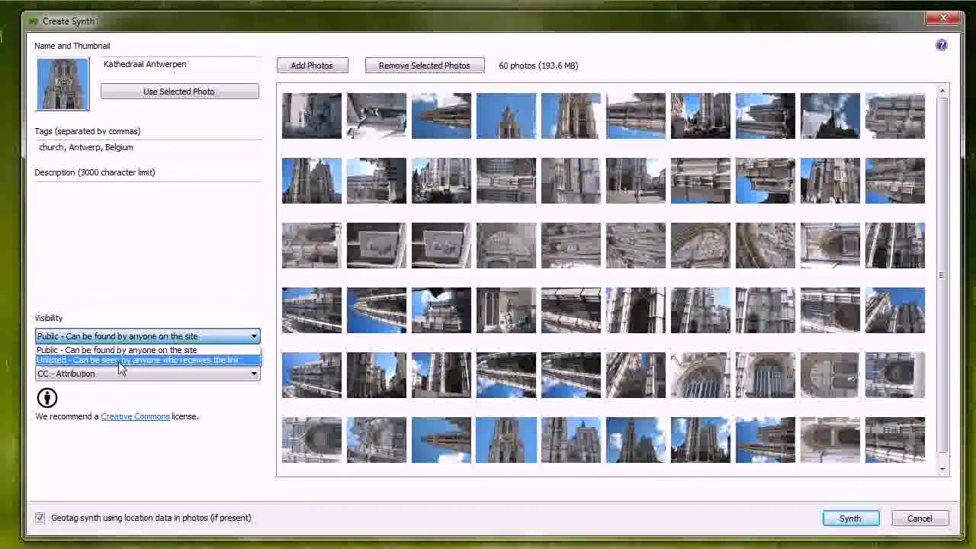
{"action": "left_click", "coordinate": [160, 350]}
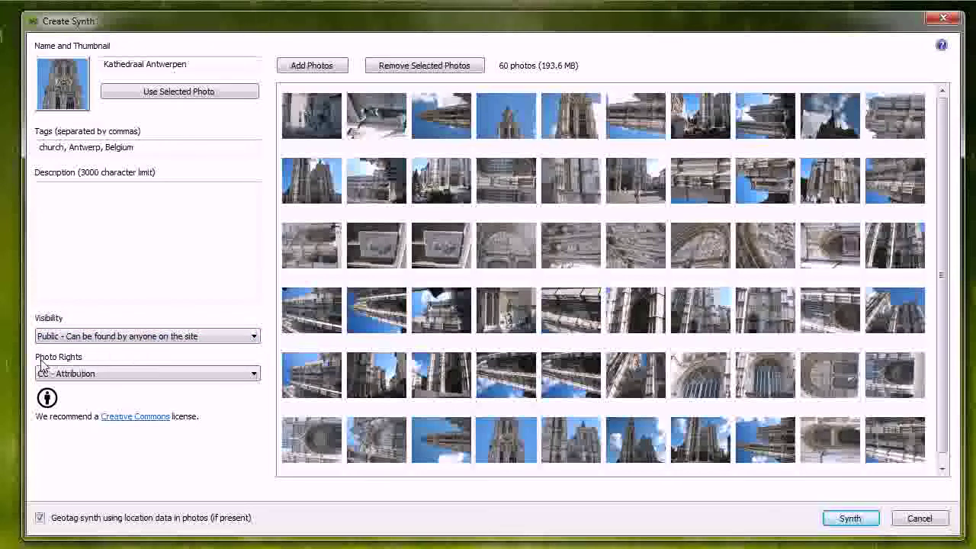
{"action": "left_click", "coordinate": [255, 379]}
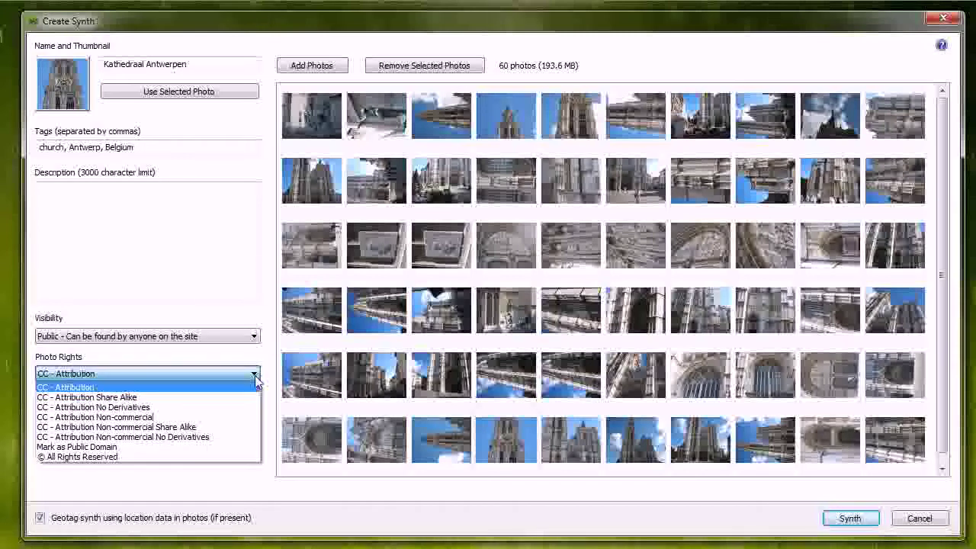
{"action": "left_click", "coordinate": [69, 387]}
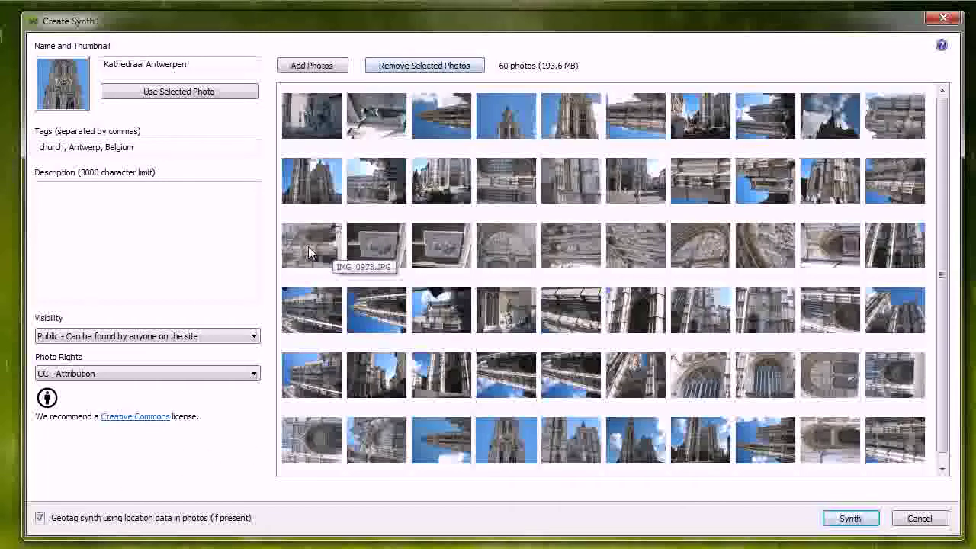
Step: Remove the first of the two near-identical plaque photos from the set and start creating the synth
{"action": "left_click", "coordinate": [382, 254]}
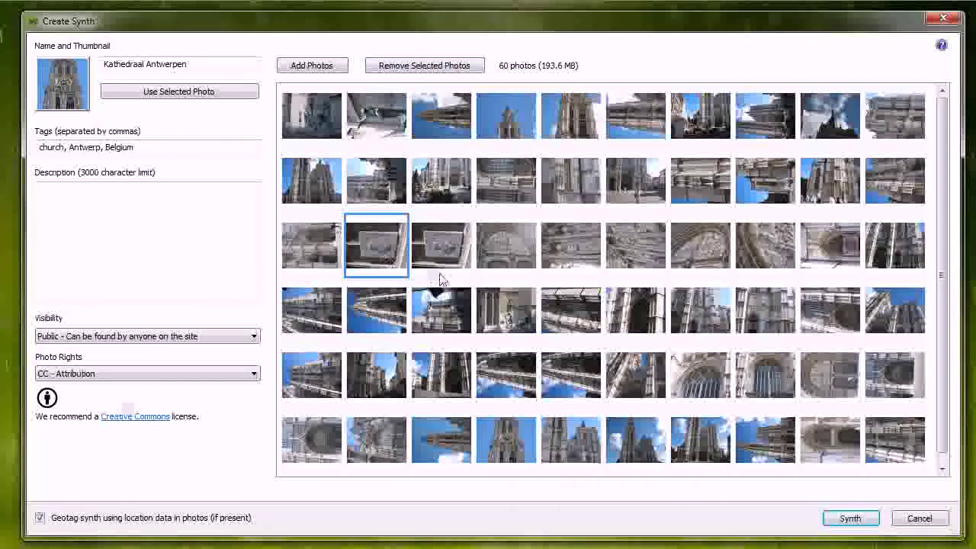
{"action": "left_click", "coordinate": [425, 68]}
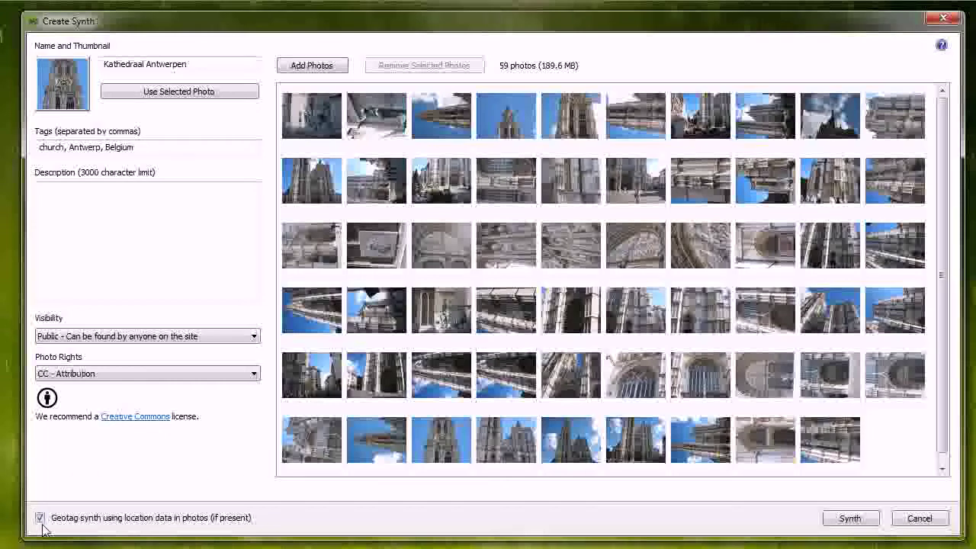
{"action": "left_click", "coordinate": [850, 519]}
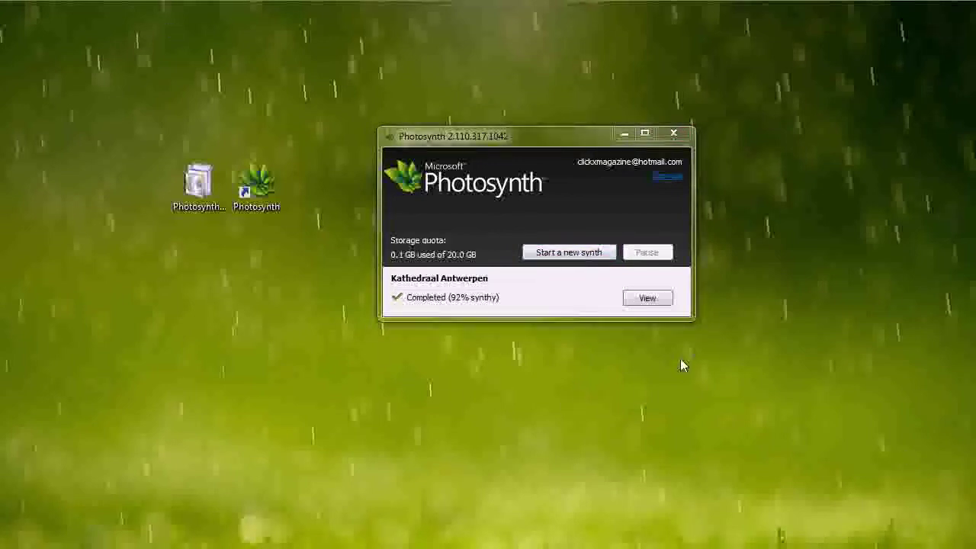
Step: Open the completed Kathedraal Antwerpen synth in the browser and move through several of its cathedral photos
{"action": "left_click", "coordinate": [654, 303]}
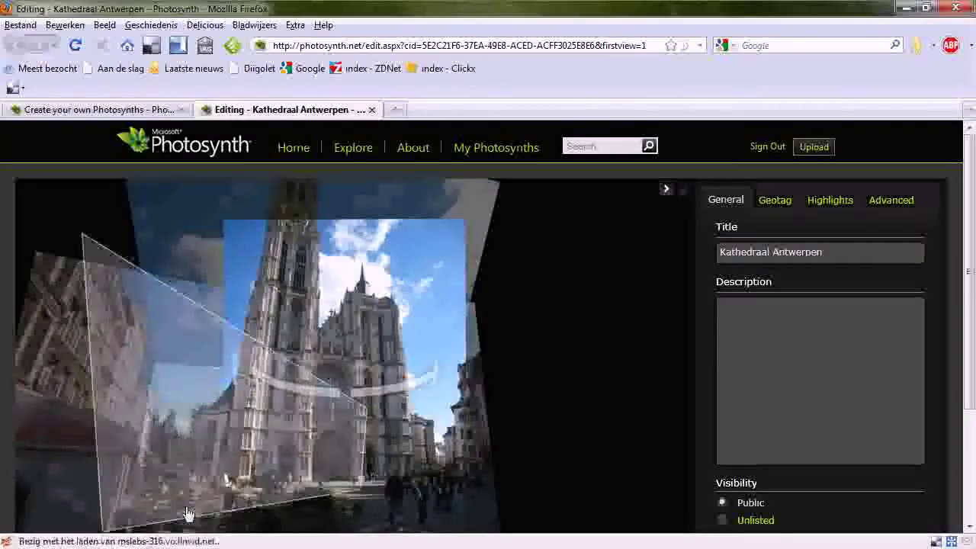
{"action": "left_click", "coordinate": [381, 503]}
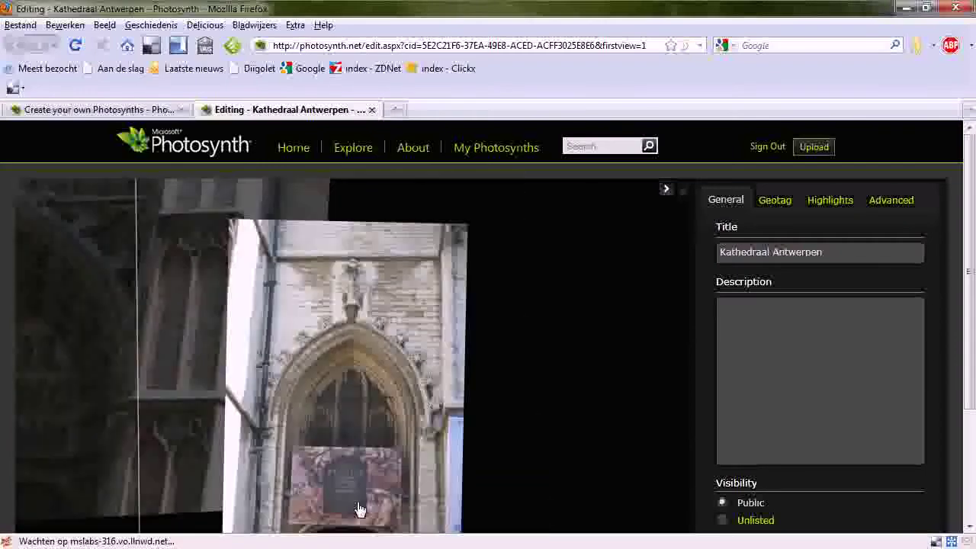
{"action": "left_click", "coordinate": [289, 234]}
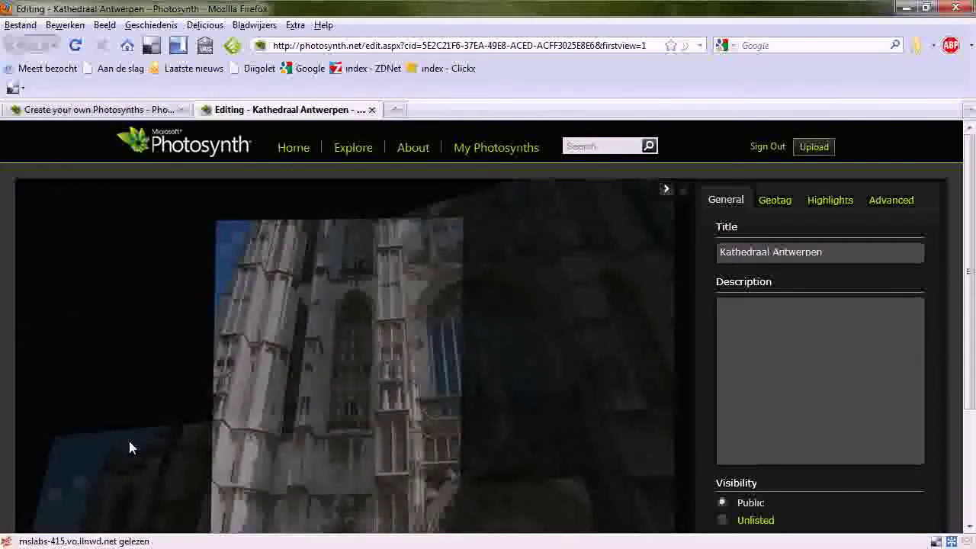
{"action": "left_click", "coordinate": [130, 453]}
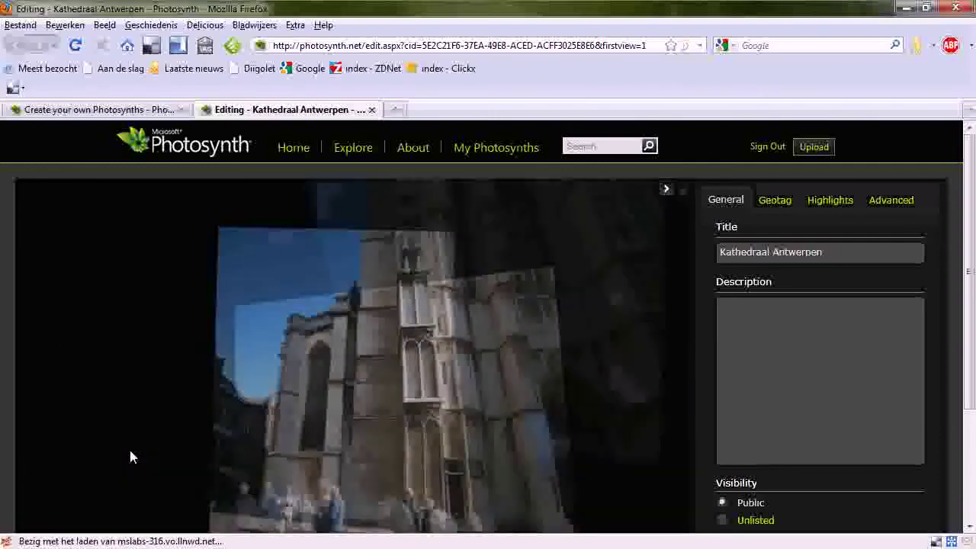
{"action": "left_click", "coordinate": [593, 489]}
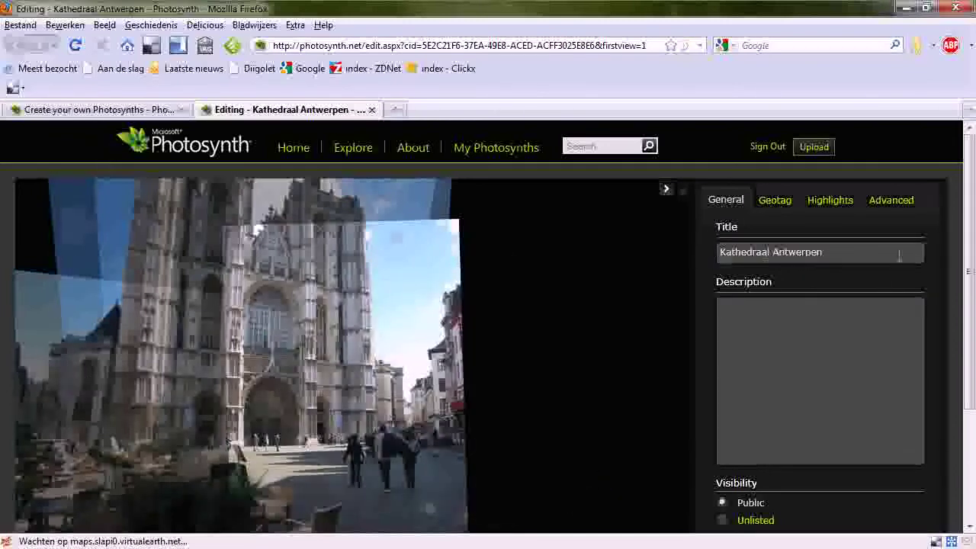
Step: Review the synth's general settings, then search the geotag map for "Onze Lieve Vrouwekathedraal"
{"action": "left_click_drag", "start_coordinate": [970, 259], "coordinate": [970, 381]}
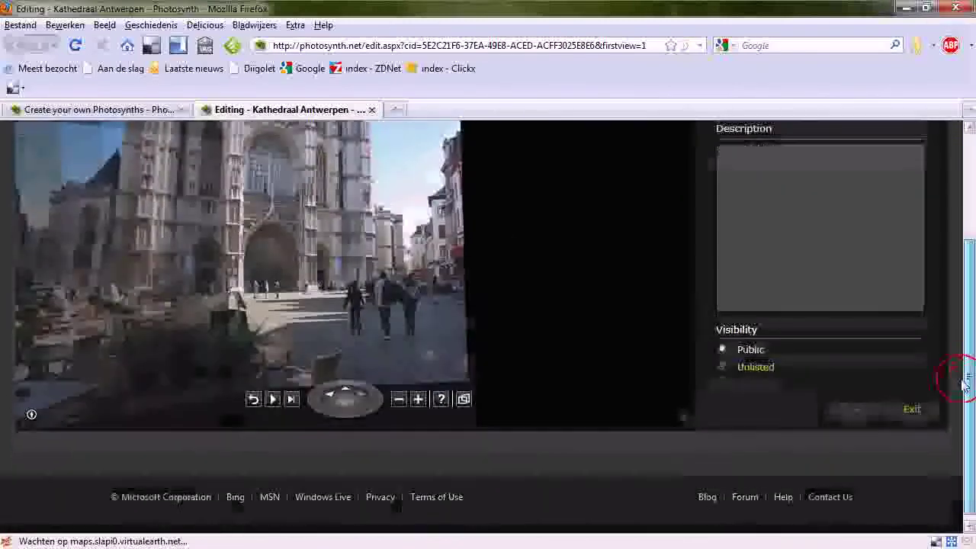
{"action": "scroll", "coordinate": [875, 337], "scroll_direction": "up", "scroll_amount": 4}
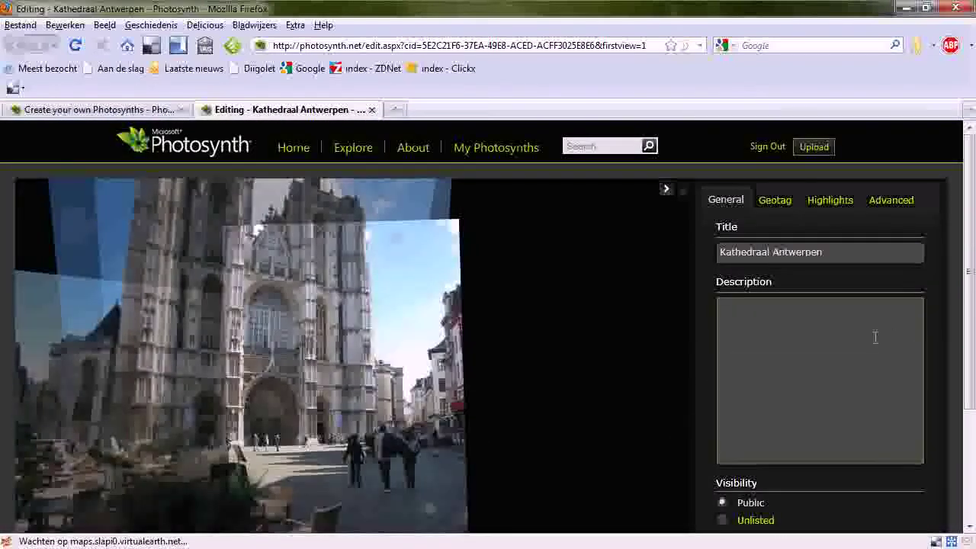
{"action": "left_click", "coordinate": [775, 202]}
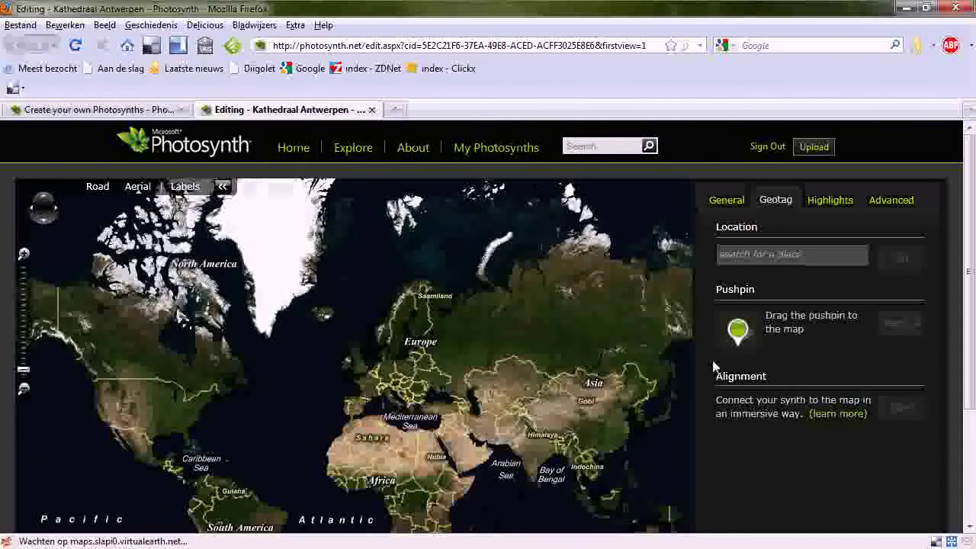
{"action": "left_click", "coordinate": [761, 252]}
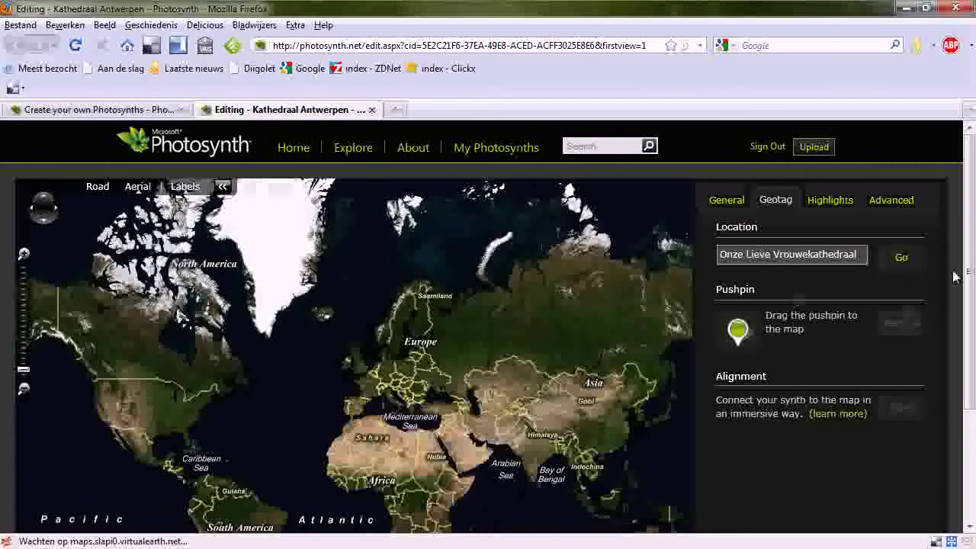
{"action": "left_click", "coordinate": [905, 257]}
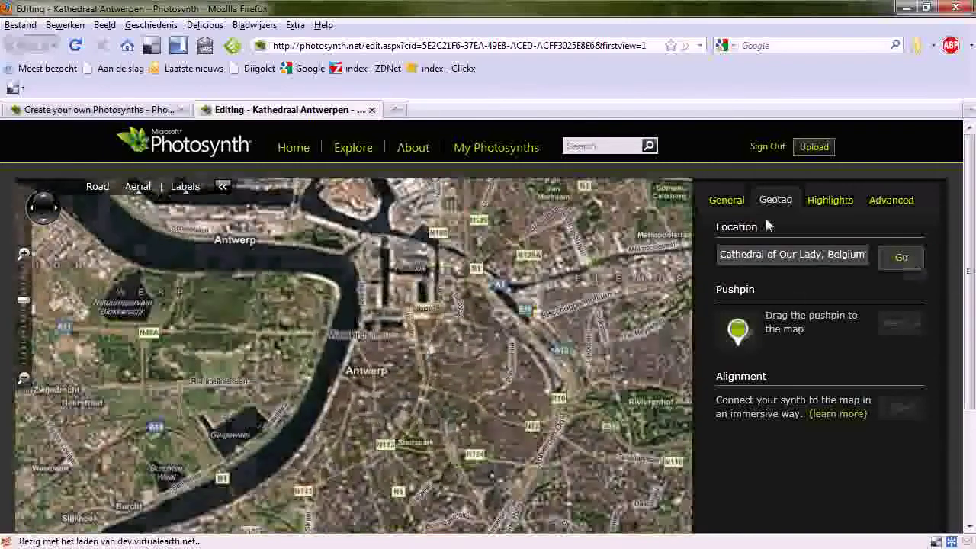
Step: Place the geotag pushpin on the square just west of the Onze-Lieve-Vrouwekathedraal facade and save the synth's location
{"action": "scroll", "coordinate": [382, 394], "scroll_direction": "up", "scroll_amount": 3}
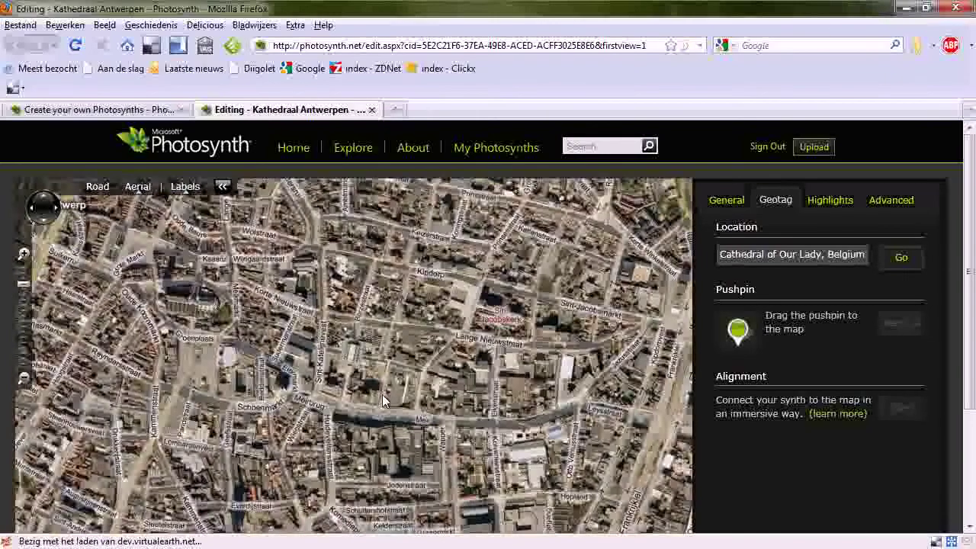
{"action": "left_click_drag", "start_coordinate": [382, 394], "coordinate": [574, 404]}
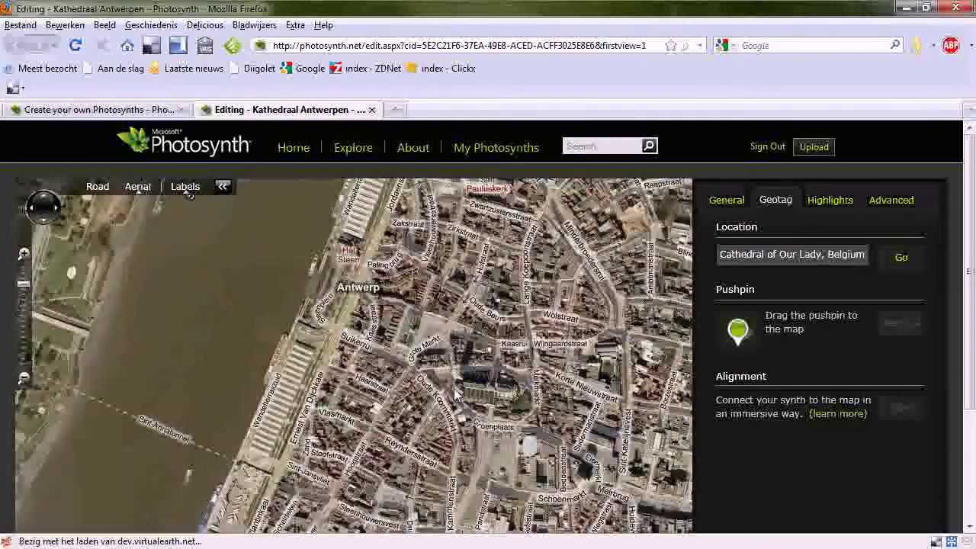
{"action": "scroll", "coordinate": [573, 404], "scroll_direction": "up", "scroll_amount": 5}
{"action": "scroll", "coordinate": [446, 372], "scroll_direction": "down", "scroll_amount": 2}
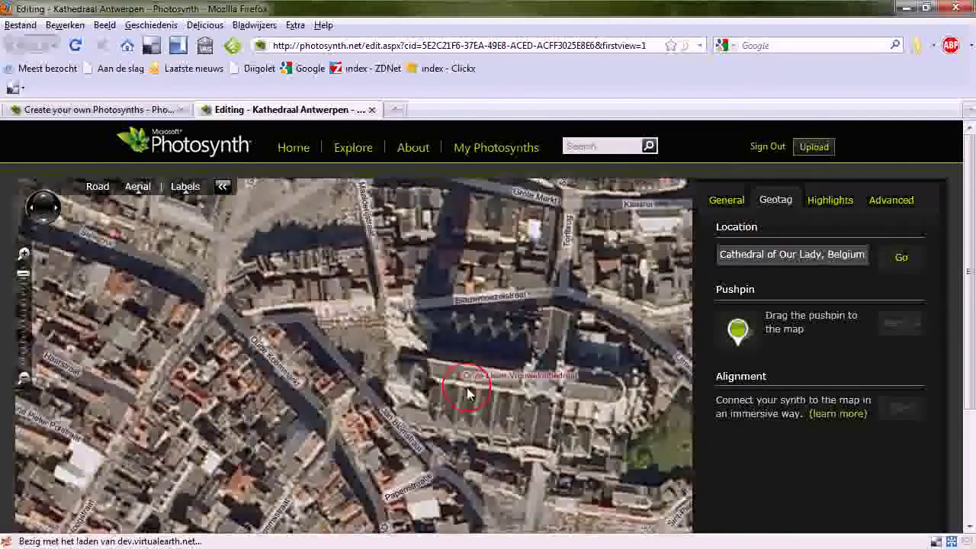
{"action": "left_click_drag", "start_coordinate": [744, 335], "coordinate": [371, 344]}
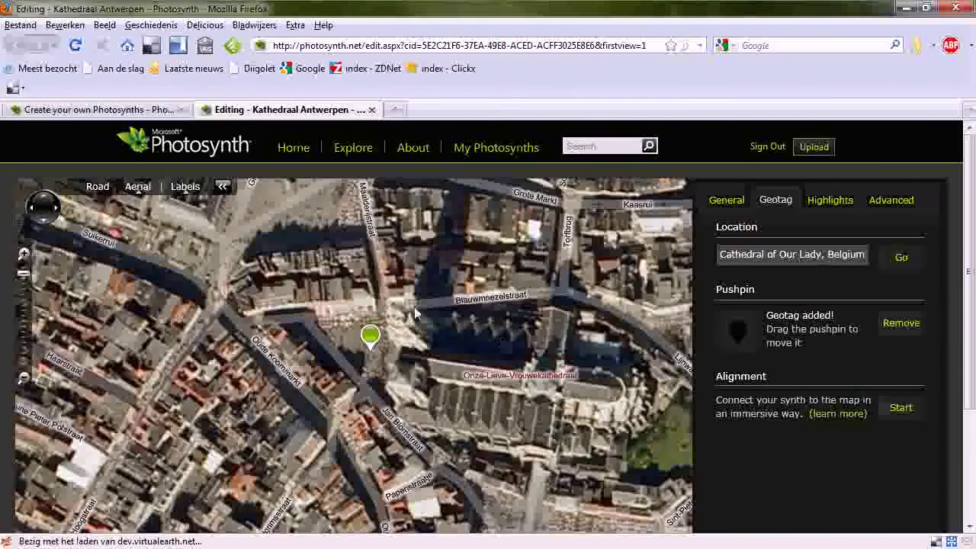
{"action": "left_click", "coordinate": [970, 420]}
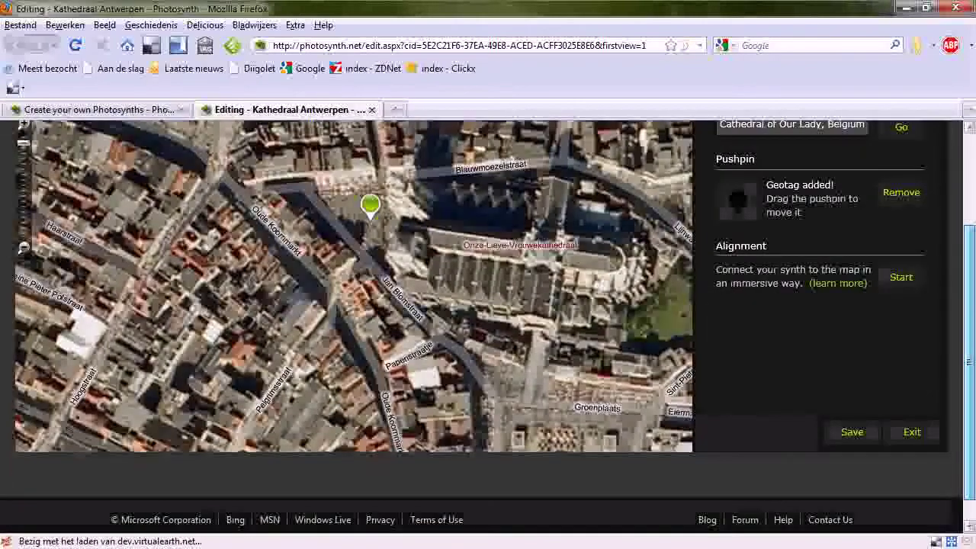
{"action": "left_click", "coordinate": [851, 433]}
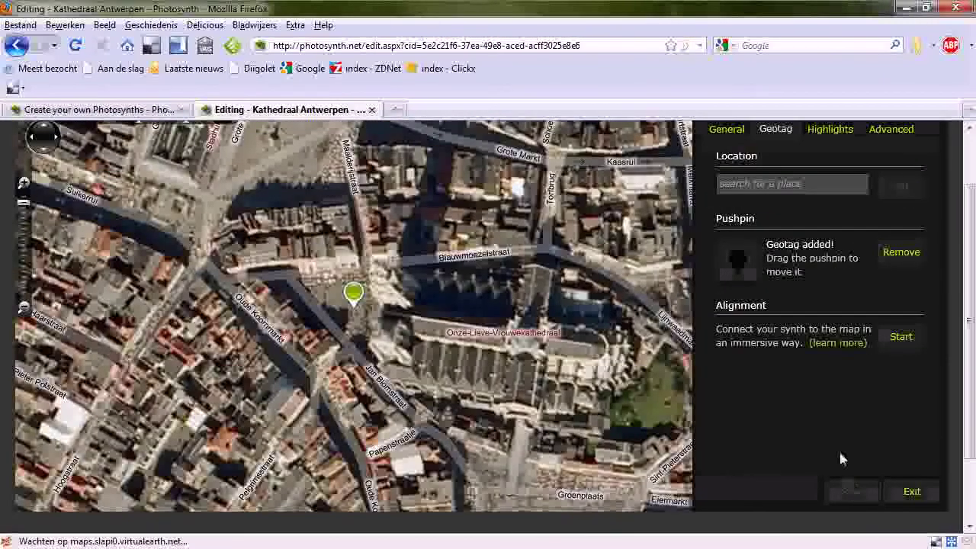
Step: Open the synth's highlights settings and navigate through the cathedral photos to the bronze statue group beside the wall
{"action": "scroll", "coordinate": [839, 449], "scroll_direction": "up", "scroll_amount": 2}
{"action": "left_click", "coordinate": [833, 199]}
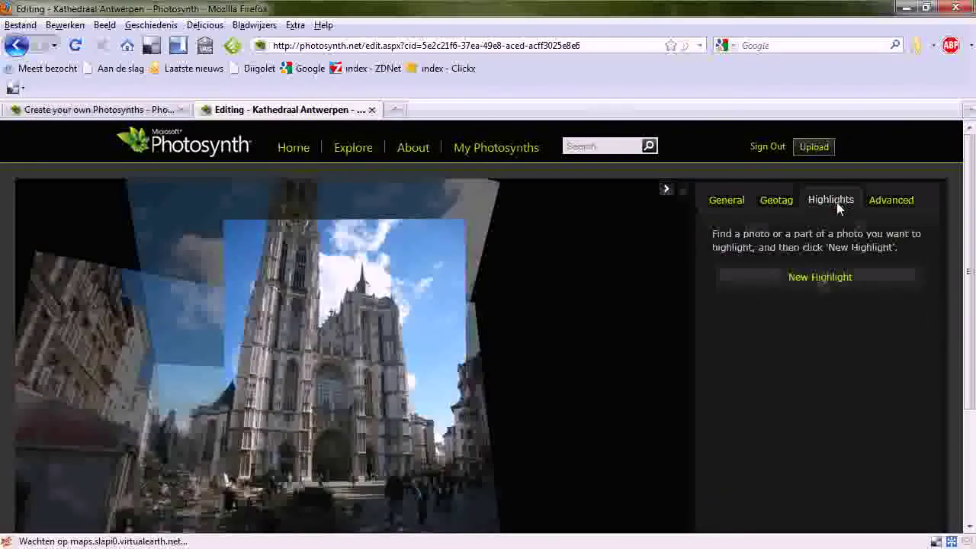
{"action": "left_click", "coordinate": [550, 481]}
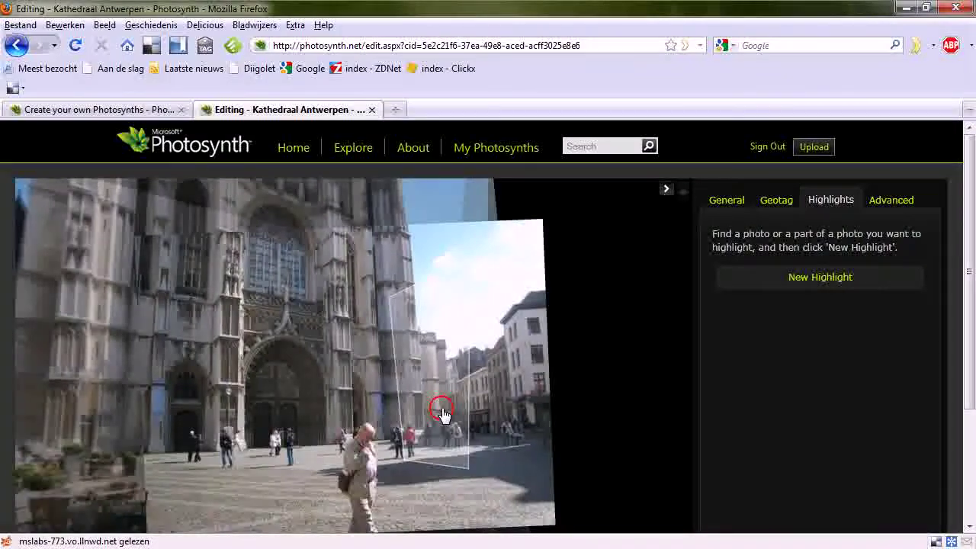
{"action": "left_click", "coordinate": [442, 410]}
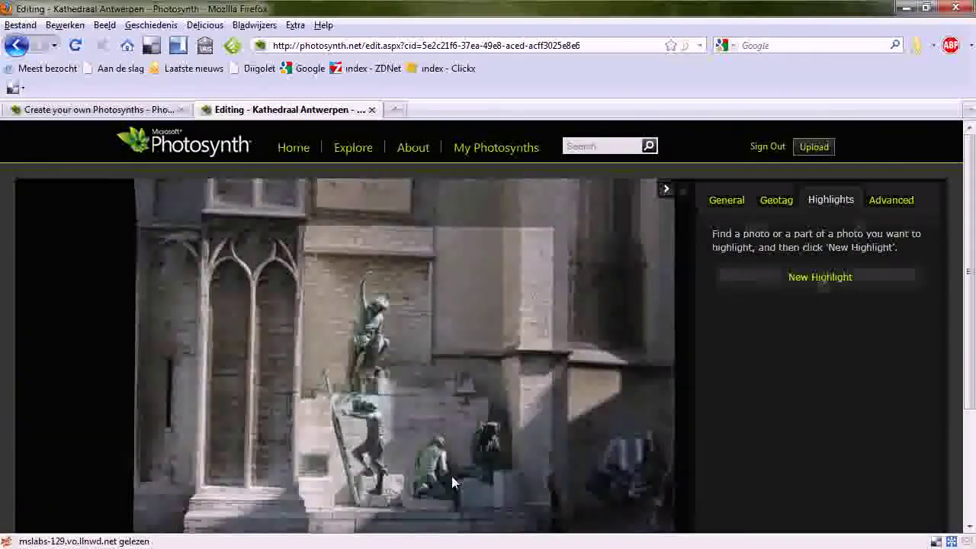
{"action": "left_click", "coordinate": [451, 476]}
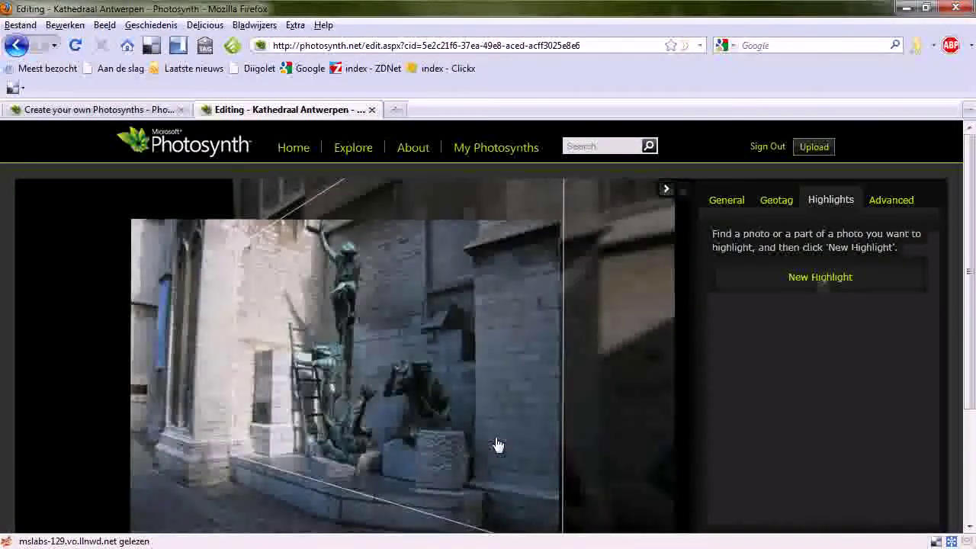